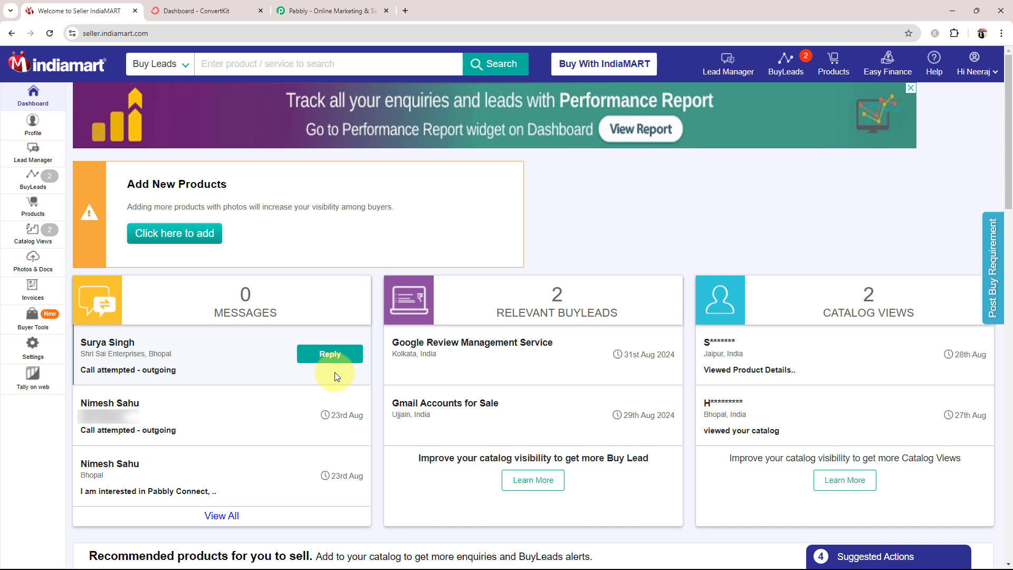
Switch from the IndiaMART seller dashboard to the Pabbly website tab
left_click(316, 10)
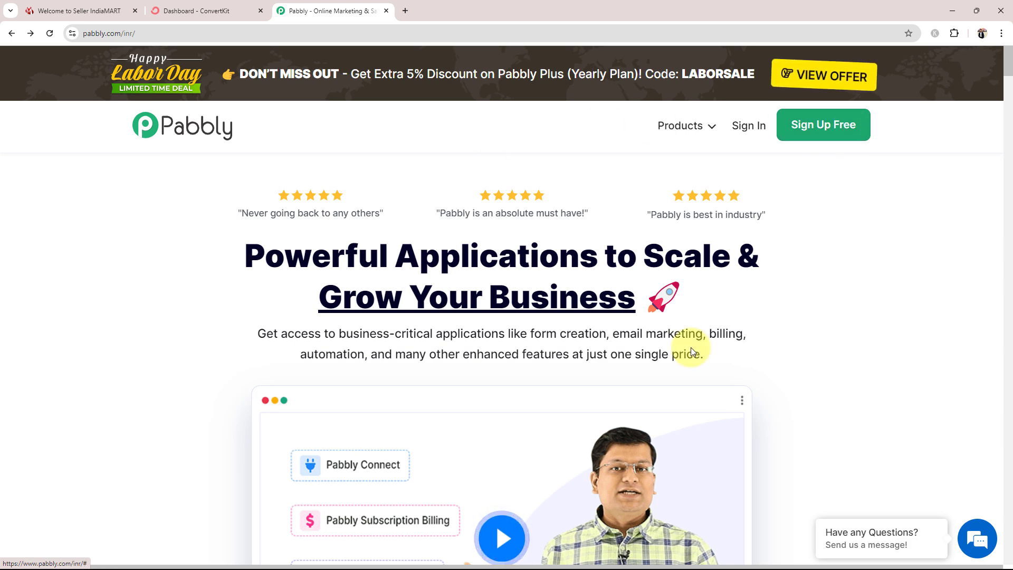
Sign in to Pabbly and launch Pabbly Connect from the All Pabbly Apps page
left_click(755, 126)
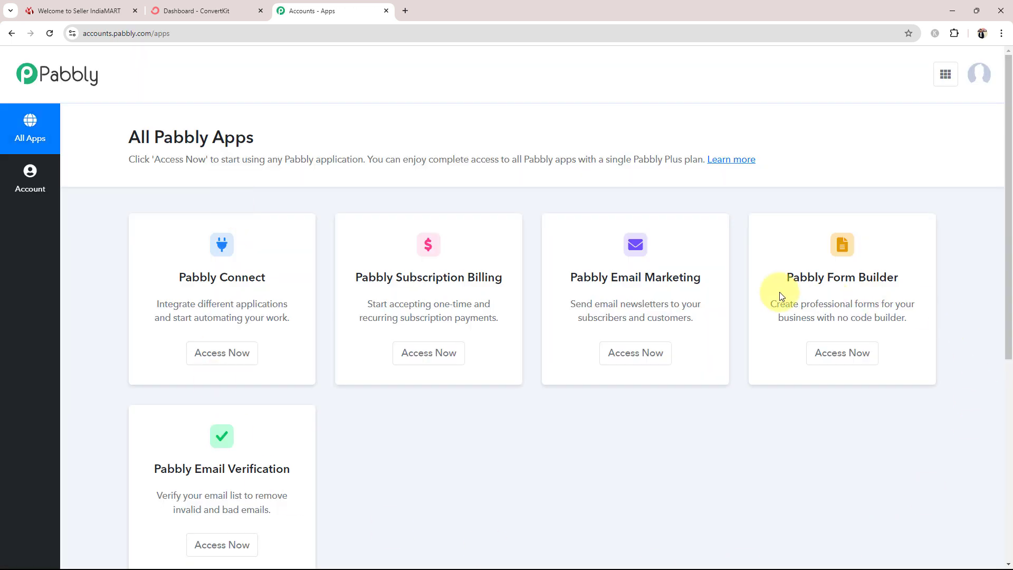
scroll(433, 382, "down", 1)
scroll(434, 382, "up", 1)
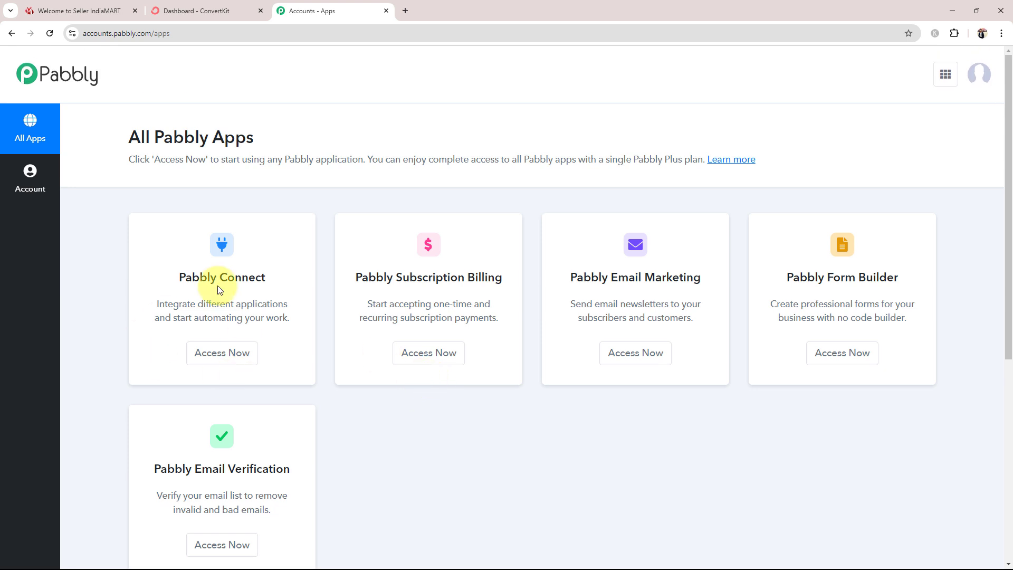
left_click_drag(169, 287, 280, 276)
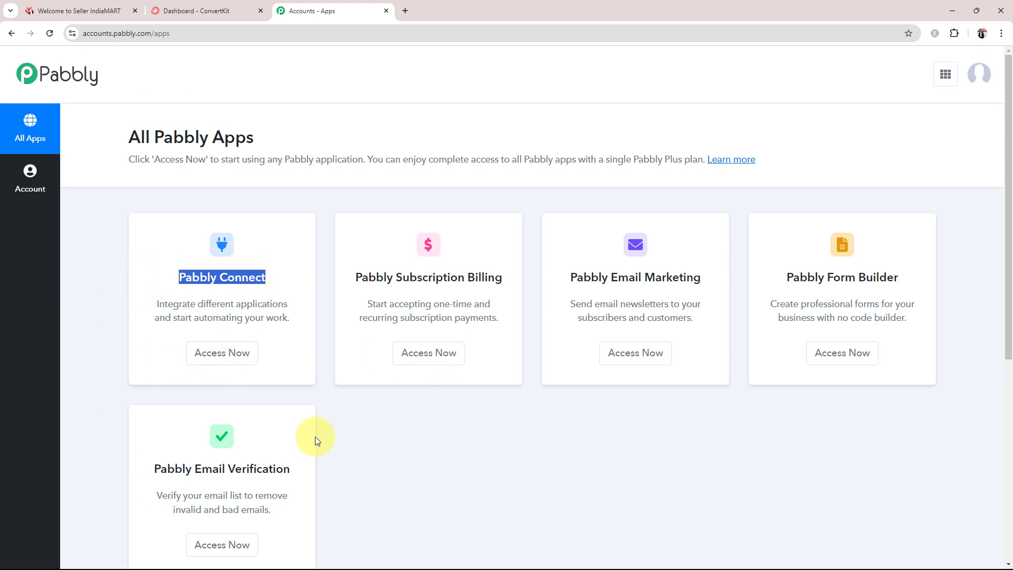
left_click(221, 354)
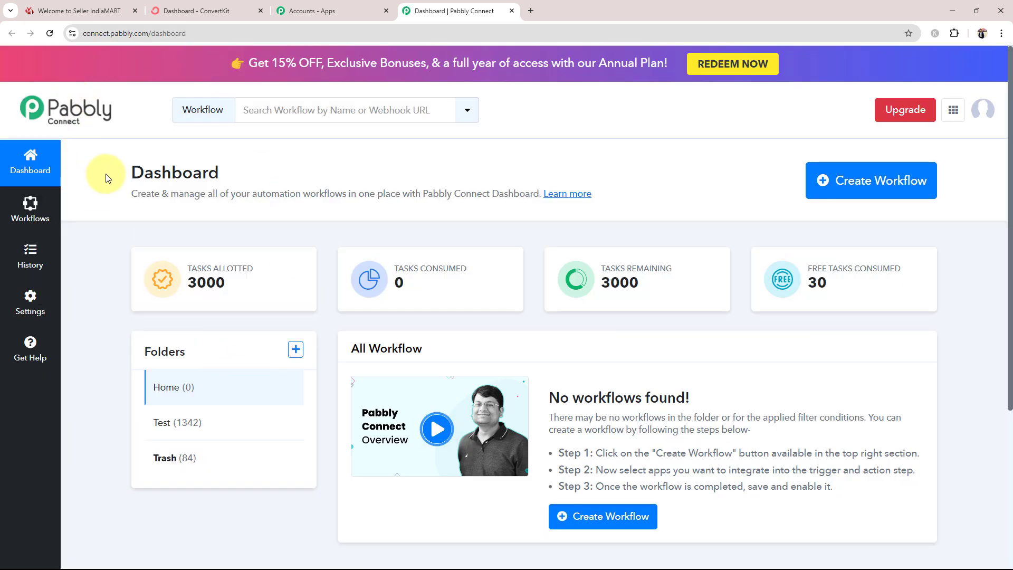
Create a workflow named 'Add IndiaMART Leads to ConvertKit as Subscribers', keeping the Home folder
left_click_drag(102, 170, 222, 174)
left_click(252, 189)
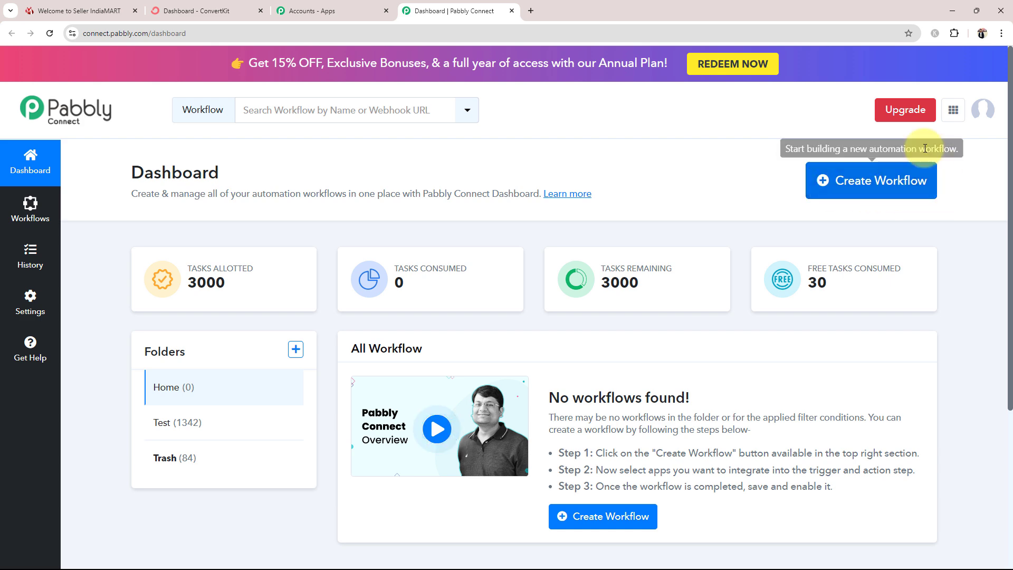
left_click(851, 187)
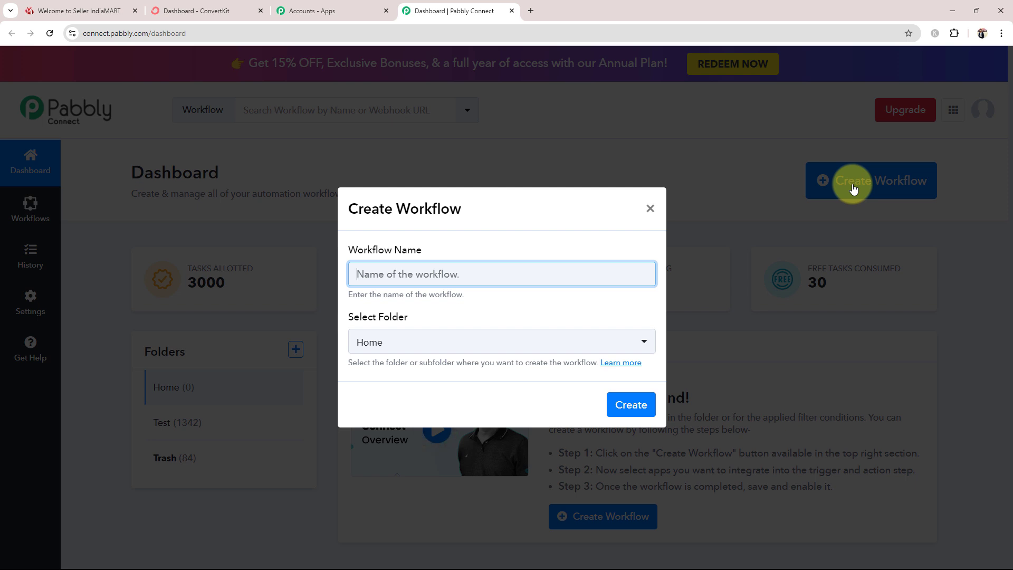
type("Add IndiaMART Leads to ConvertKit as Subscribers")
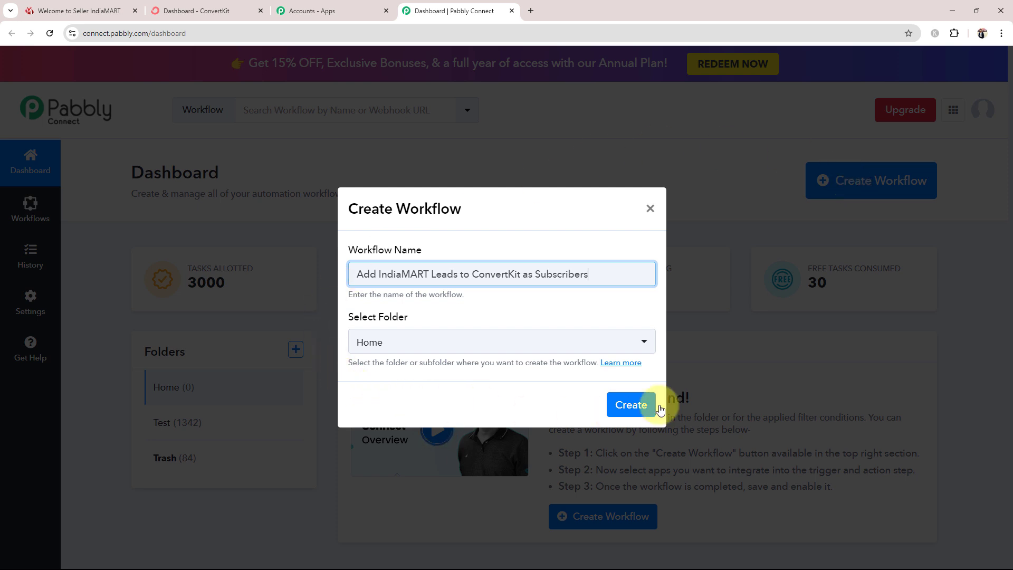
left_click(418, 350)
left_click(361, 406)
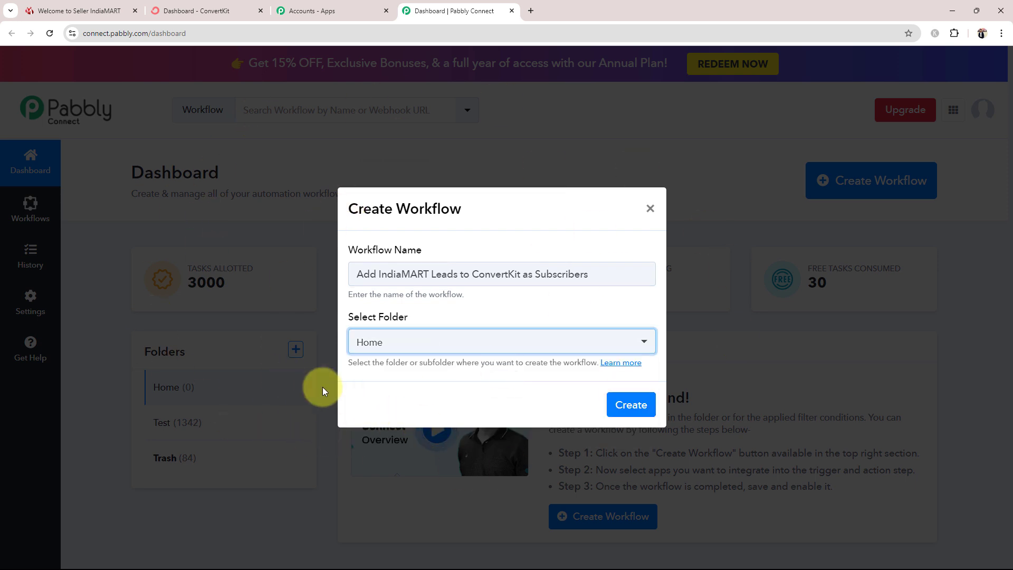
left_click(628, 404)
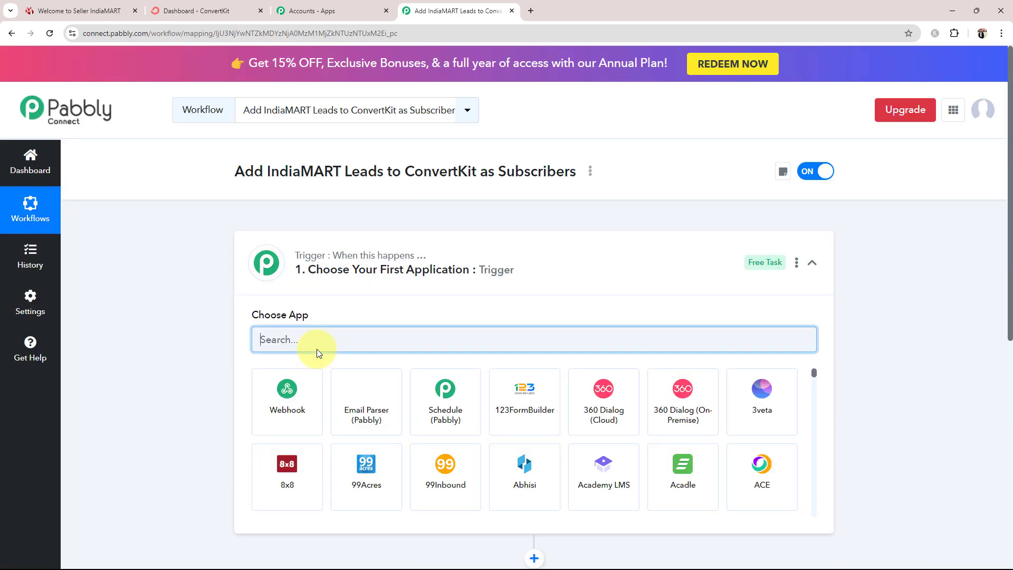
Collapse the empty trigger step and switch to the Seller IndiaMART dashboard tab
left_click(508, 267)
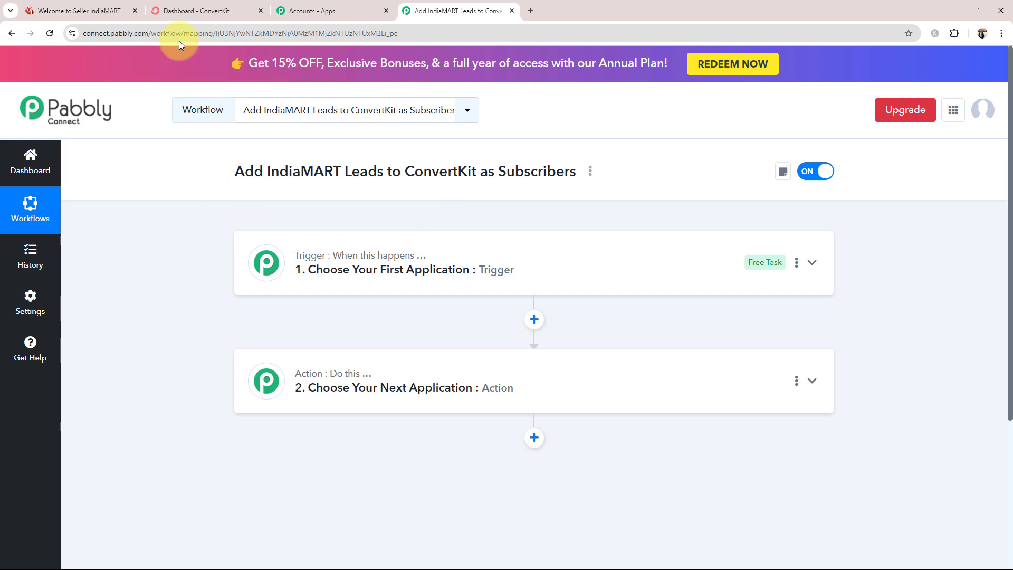
left_click(79, 11)
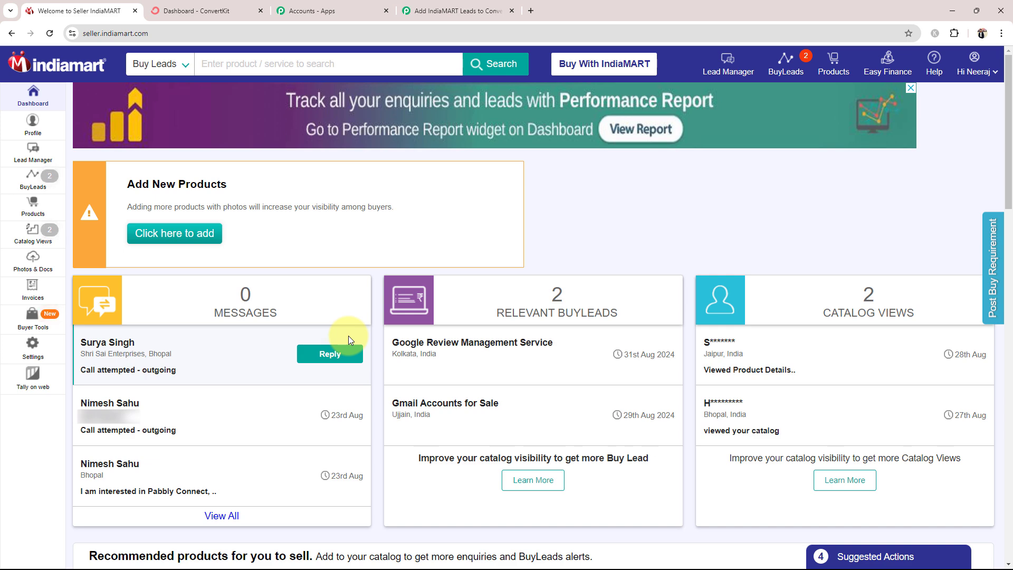
Look over the ConvertKit and IndiaMART dashboards, then return to the Pabbly workflow tab
left_click(210, 7)
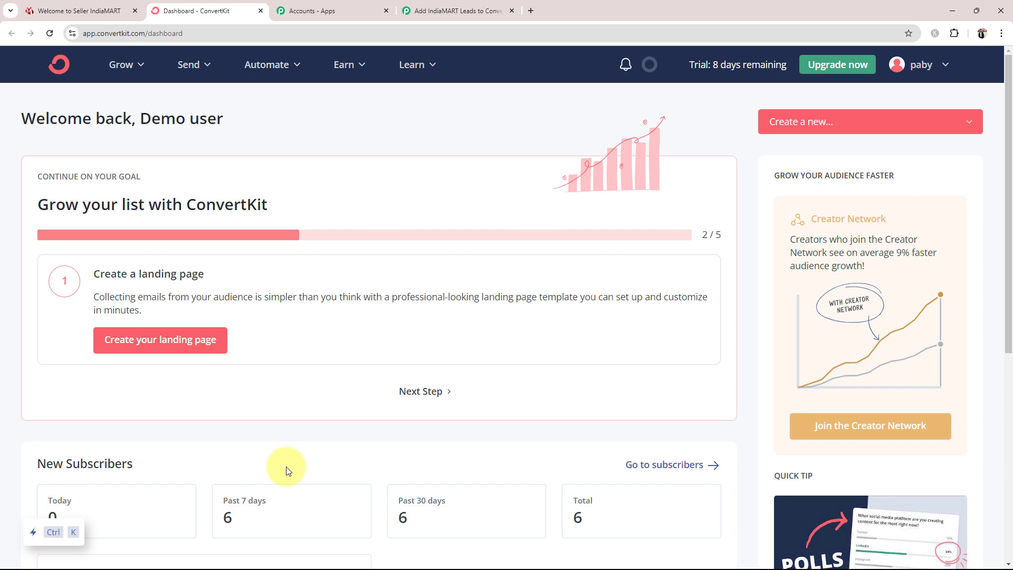
left_click(90, 9)
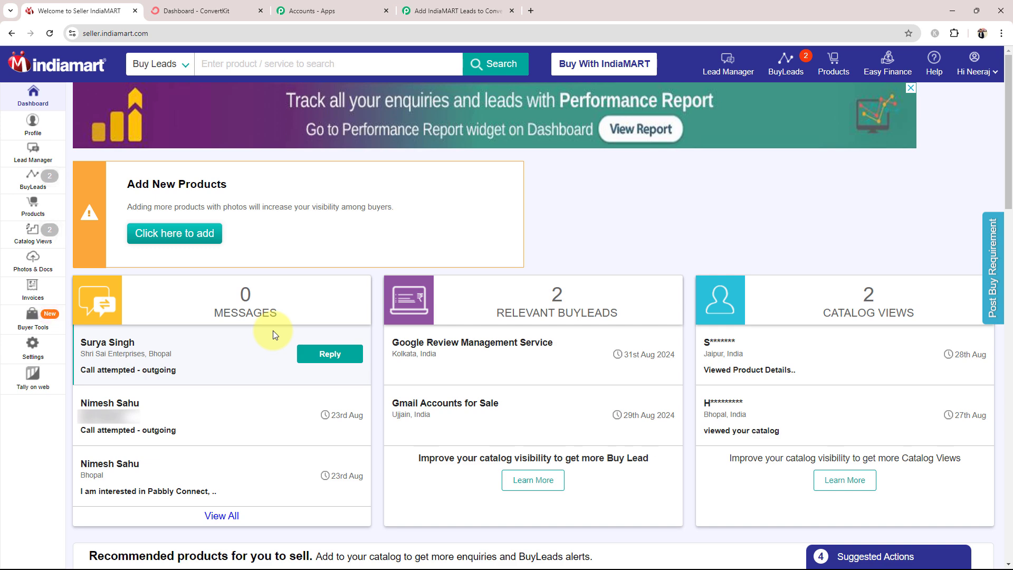
left_click(204, 16)
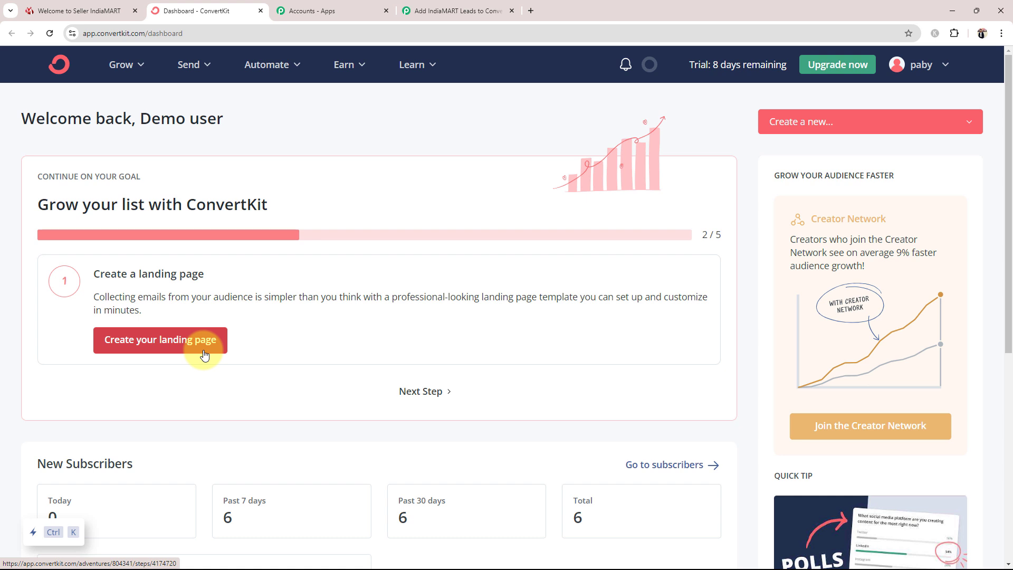
left_click(458, 11)
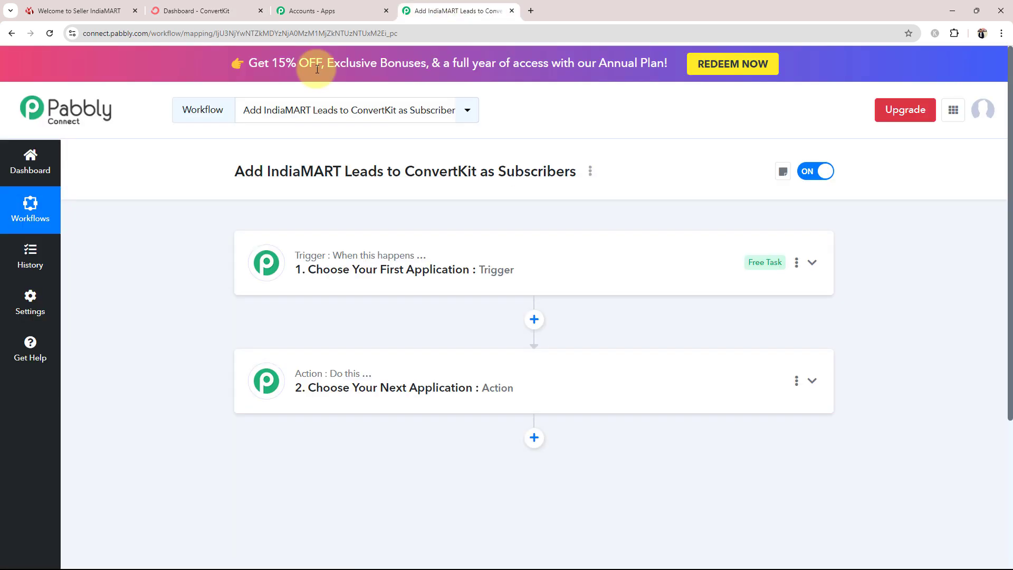
Set the trigger to IndiaMART with the New Leads event, then expand the action step
left_click(373, 259)
left_click(314, 340)
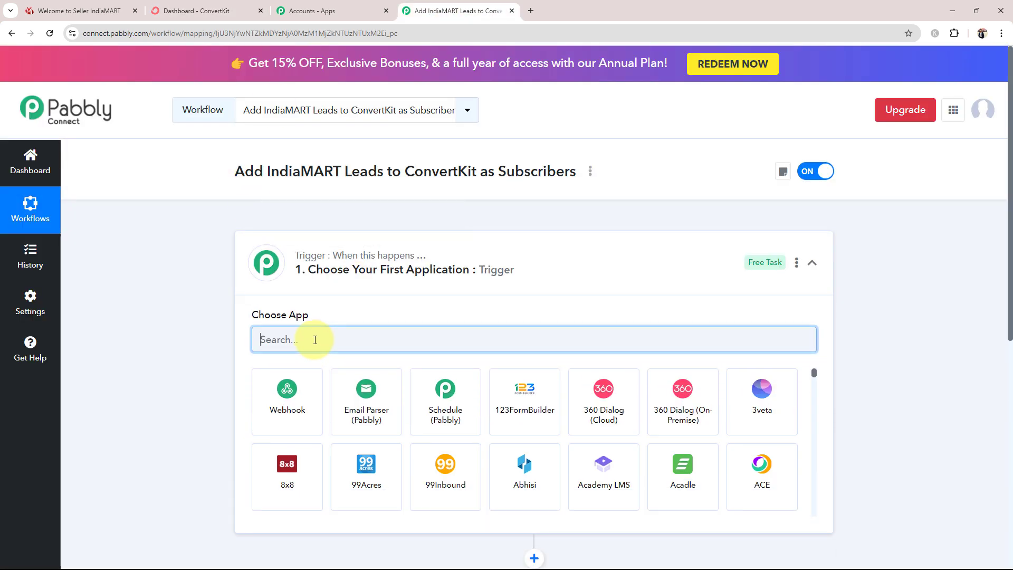
type("india")
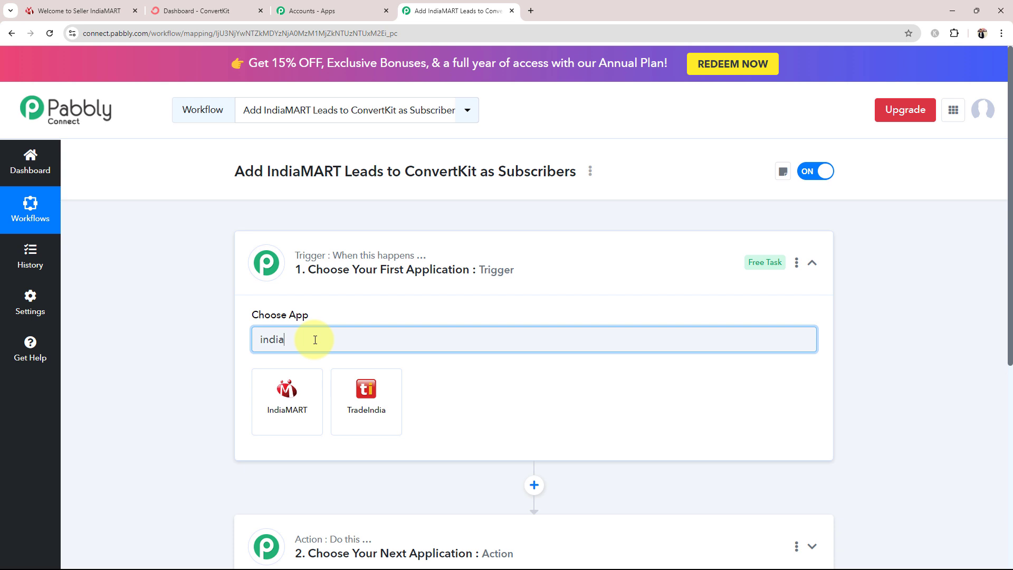
type("MART")
left_click(292, 417)
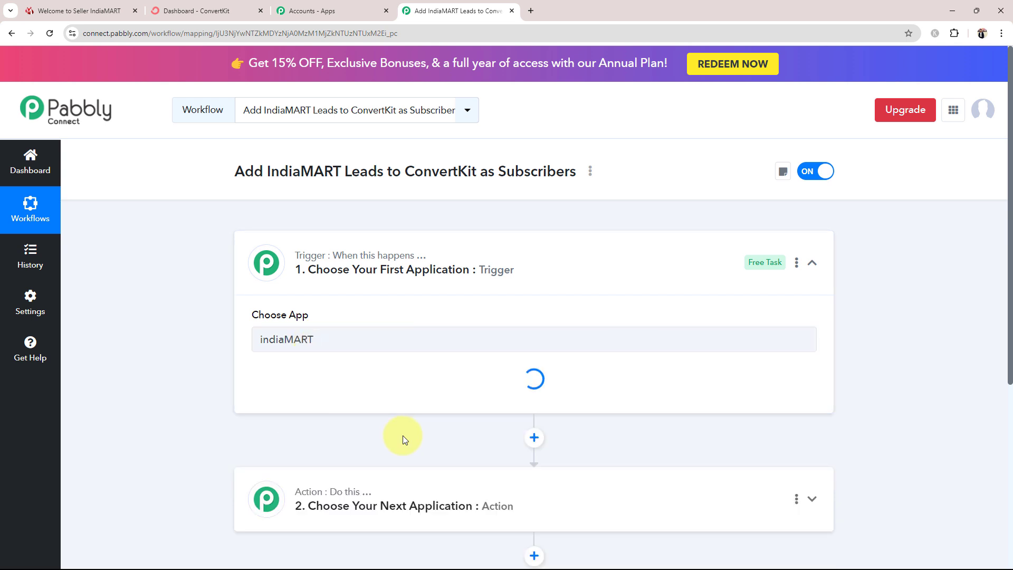
left_click(284, 396)
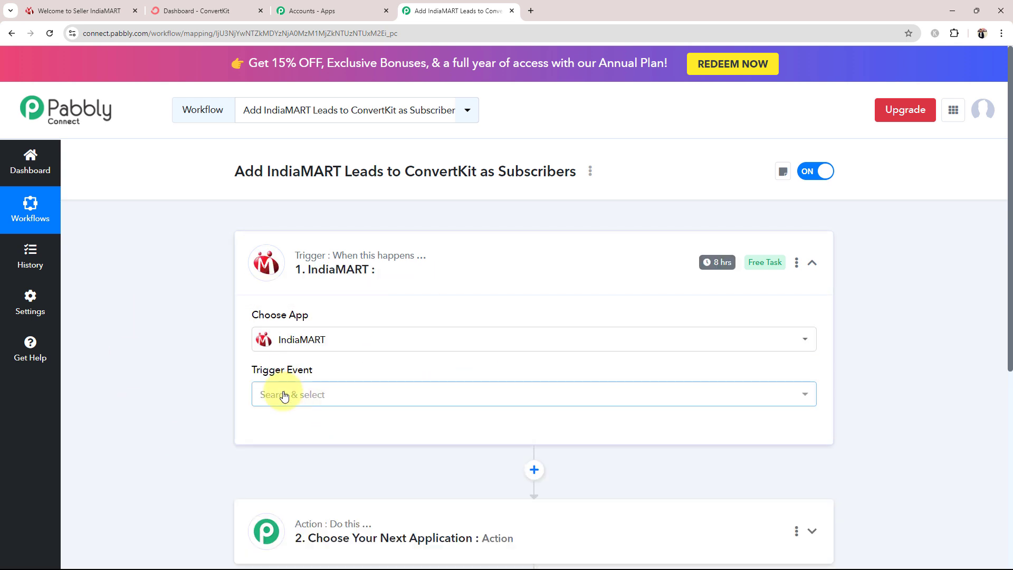
left_click(275, 459)
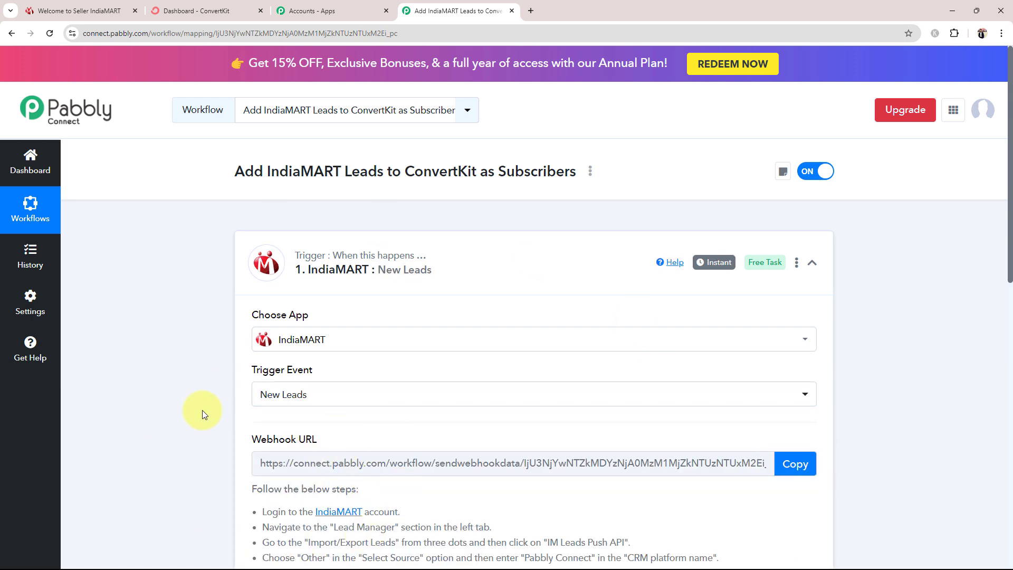
left_click(322, 256)
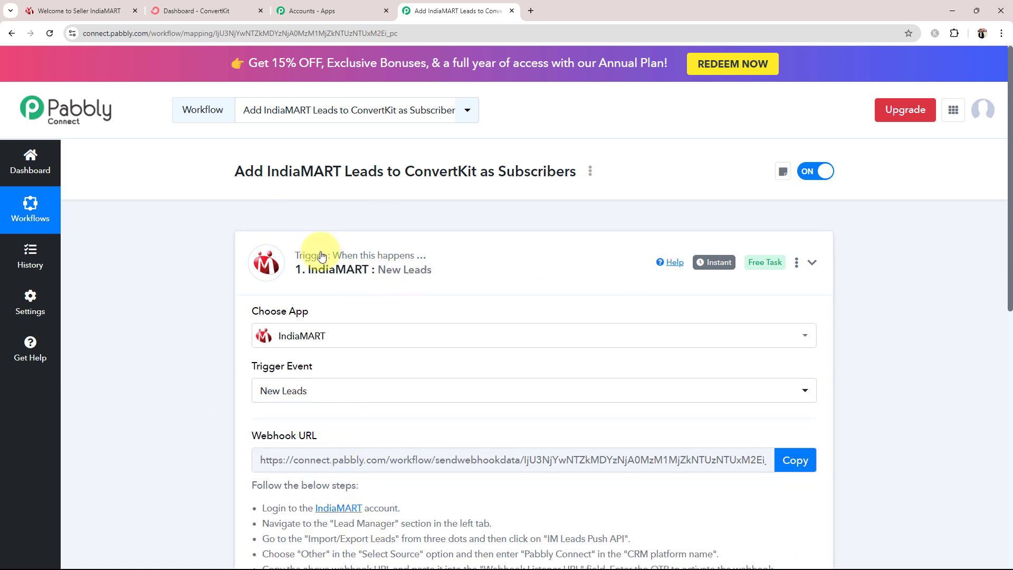
left_click(335, 376)
scroll(335, 385, "down", 4)
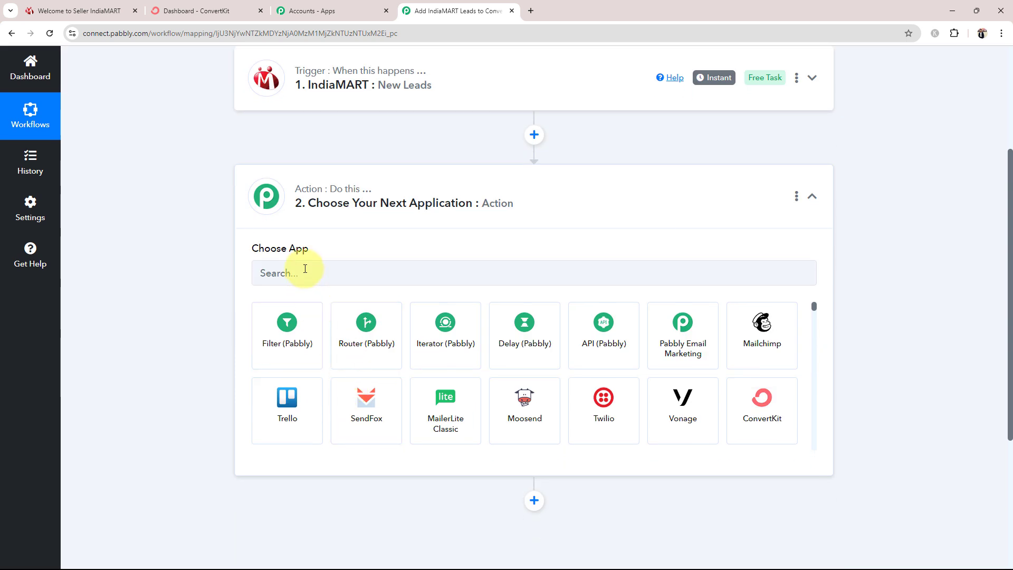
Set the action app to ConvertKit with the Add Subscriber to a Sequence event
left_click(305, 269)
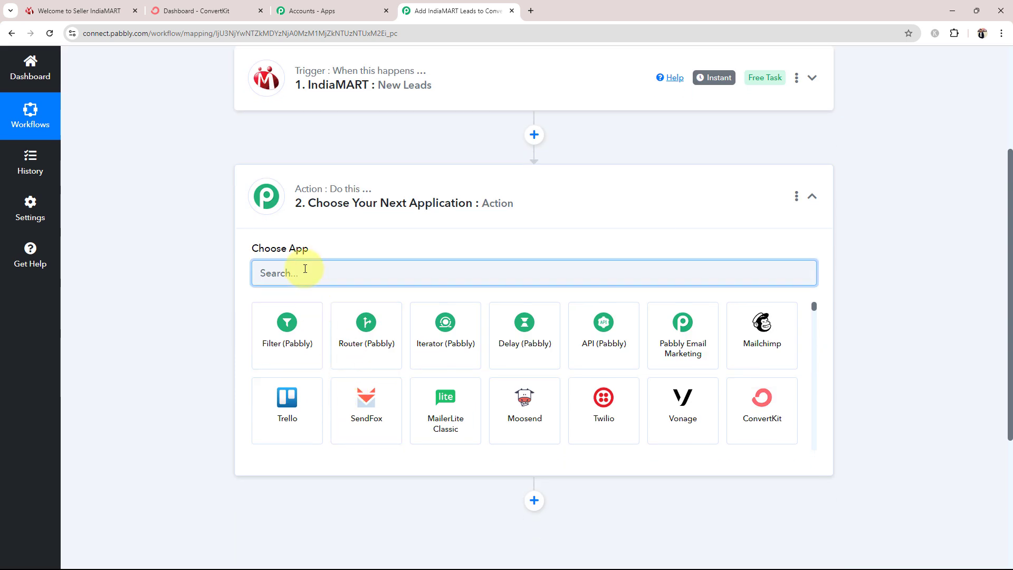
type("Conver")
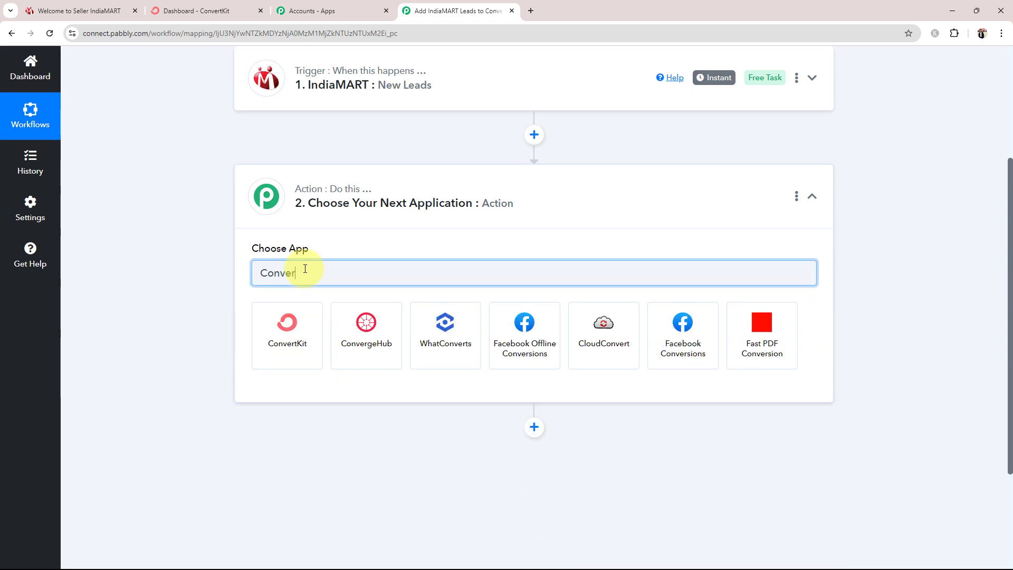
type("t")
left_click(284, 325)
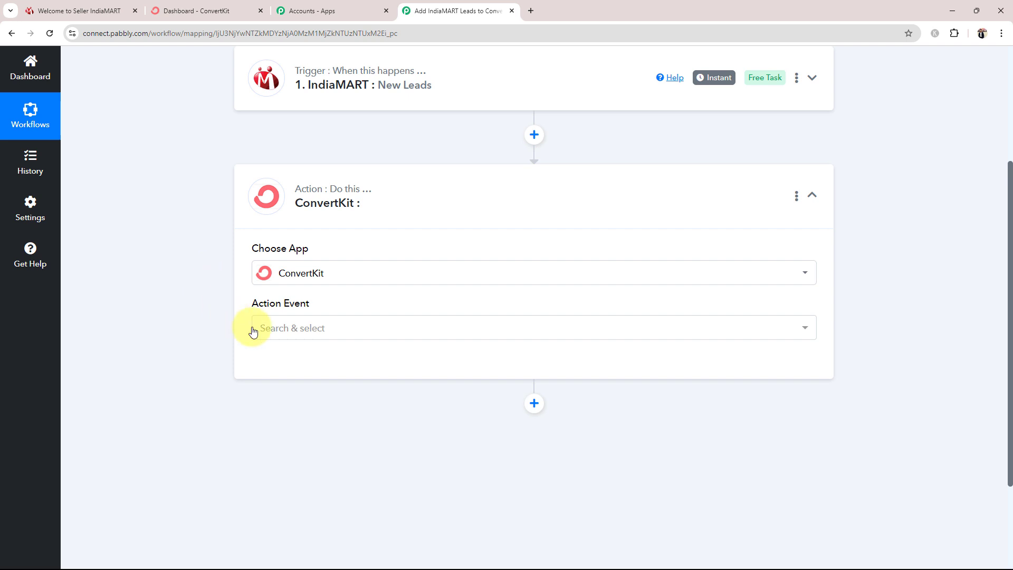
left_click(269, 330)
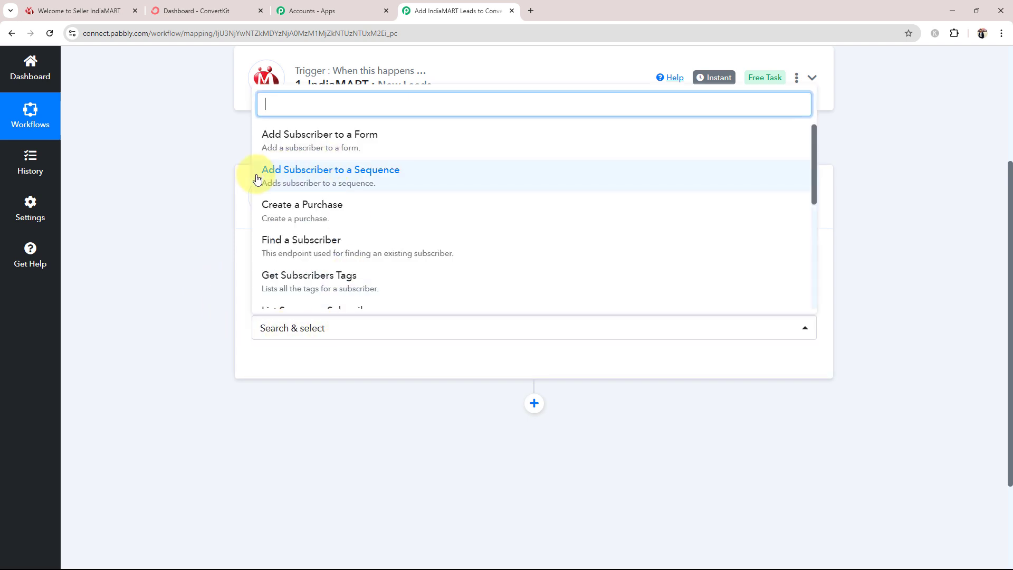
left_click(340, 182)
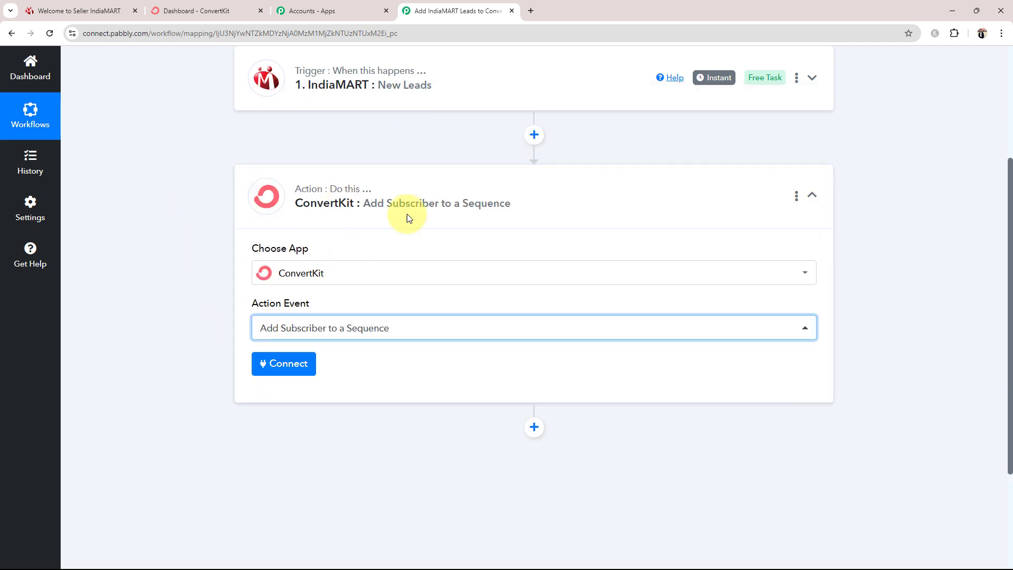
left_click(243, 208)
scroll(210, 327, "up", 4)
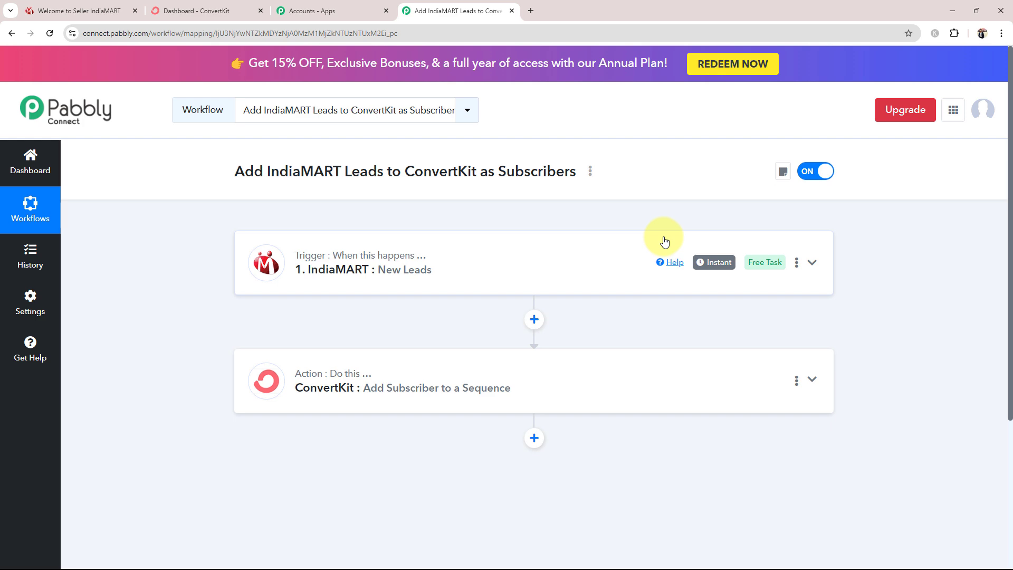
Expand the IndiaMART trigger step to reveal its Webhook URL
left_click(369, 285)
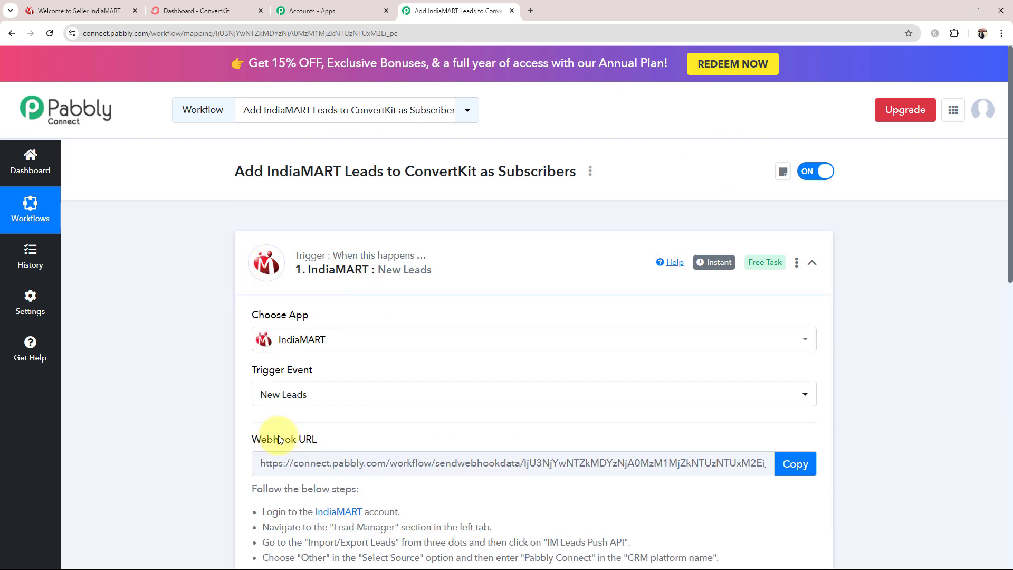
scroll(120, 493, "down", 4)
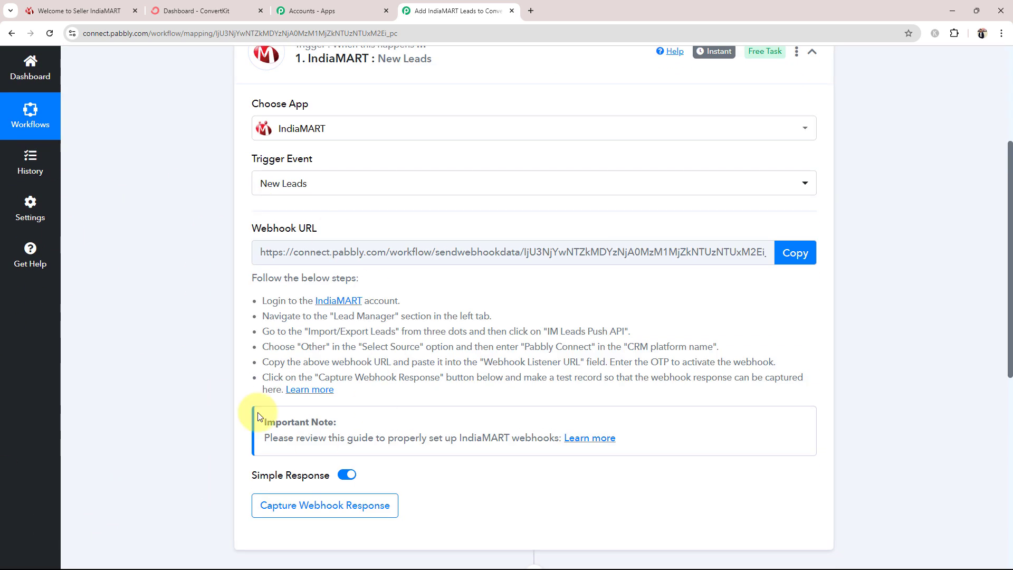
left_click(75, 9)
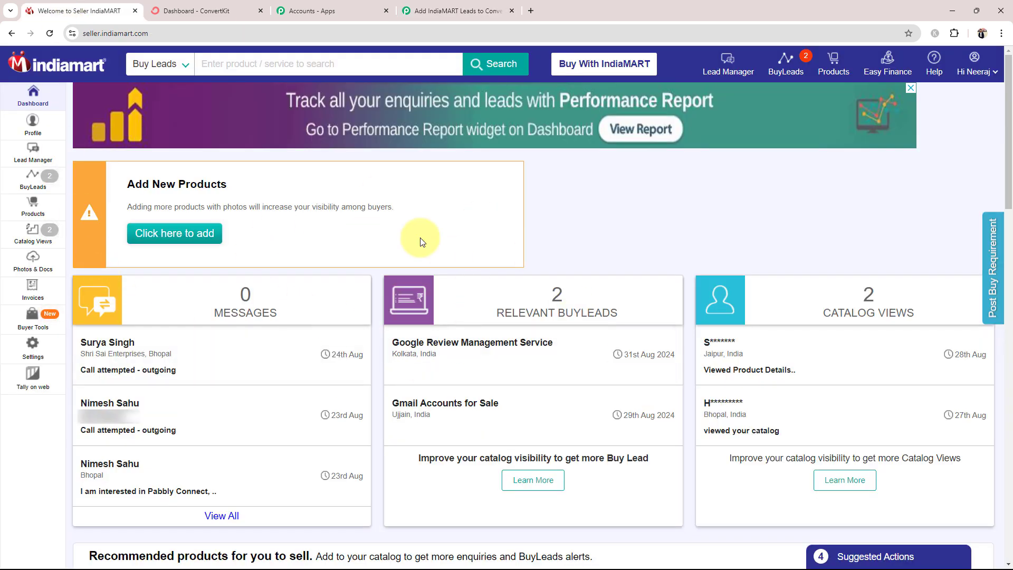
left_click(452, 9)
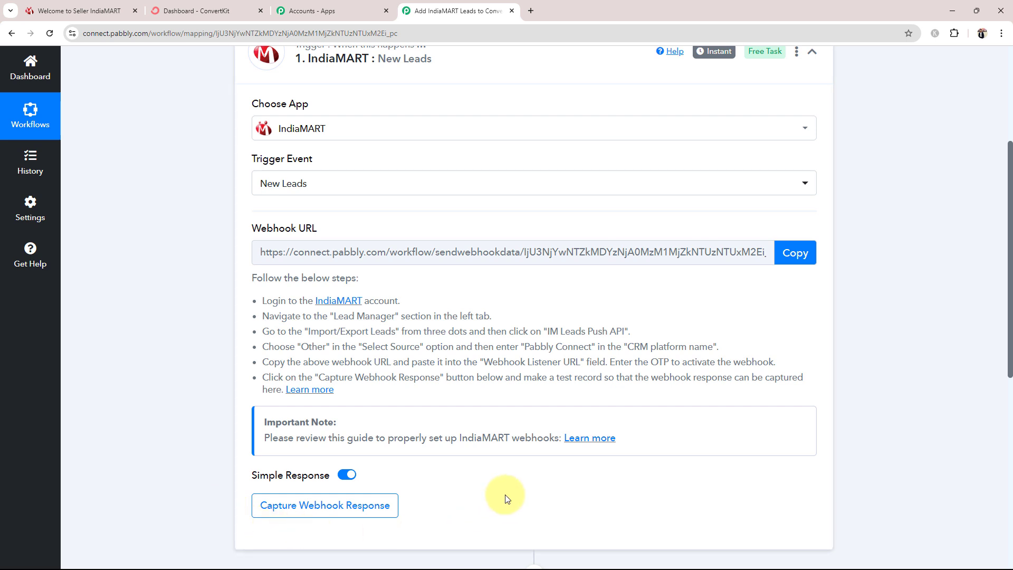
scroll(198, 483, "up", 2)
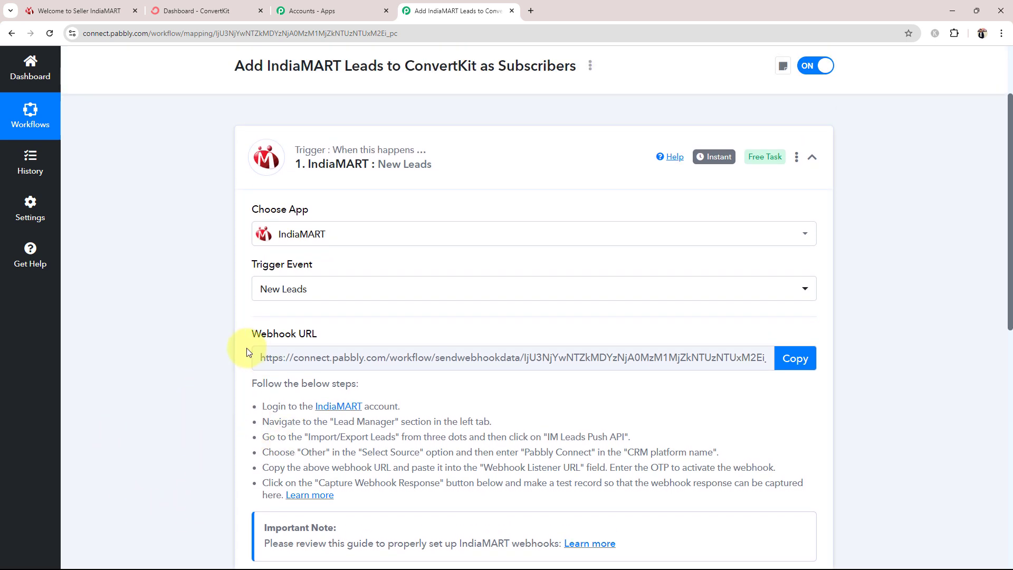
left_click_drag(258, 336, 330, 335)
left_click(202, 406)
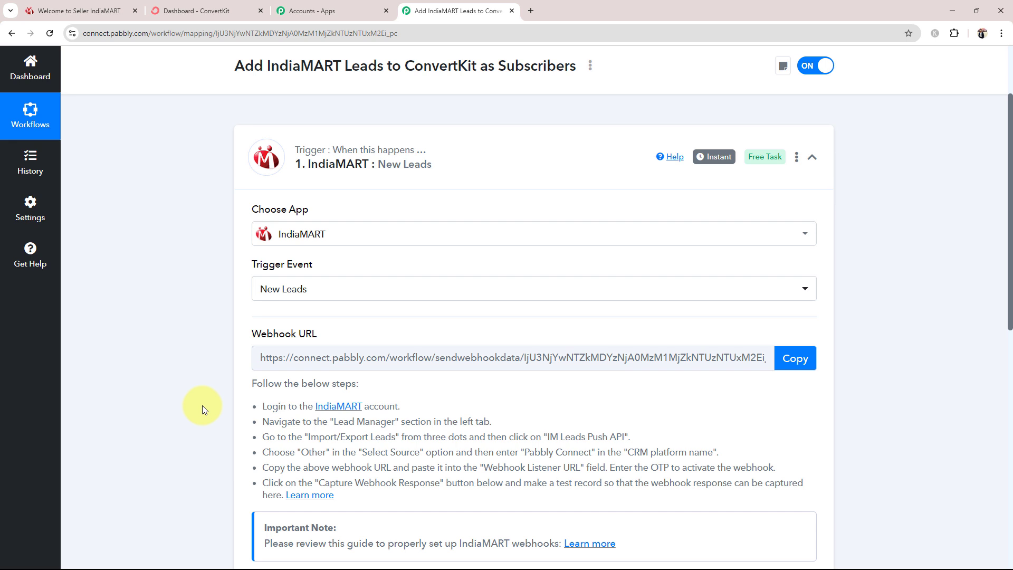
left_click_drag(259, 335, 342, 330)
left_click(170, 381)
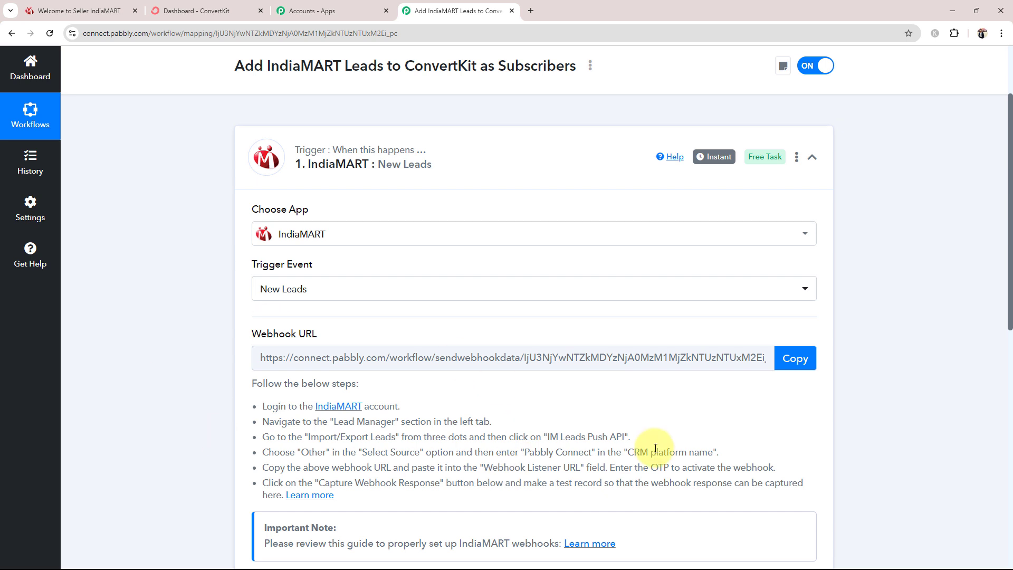
Copy the trigger's webhook URL and go to the Seller IndiaMART dashboard
left_click(795, 357)
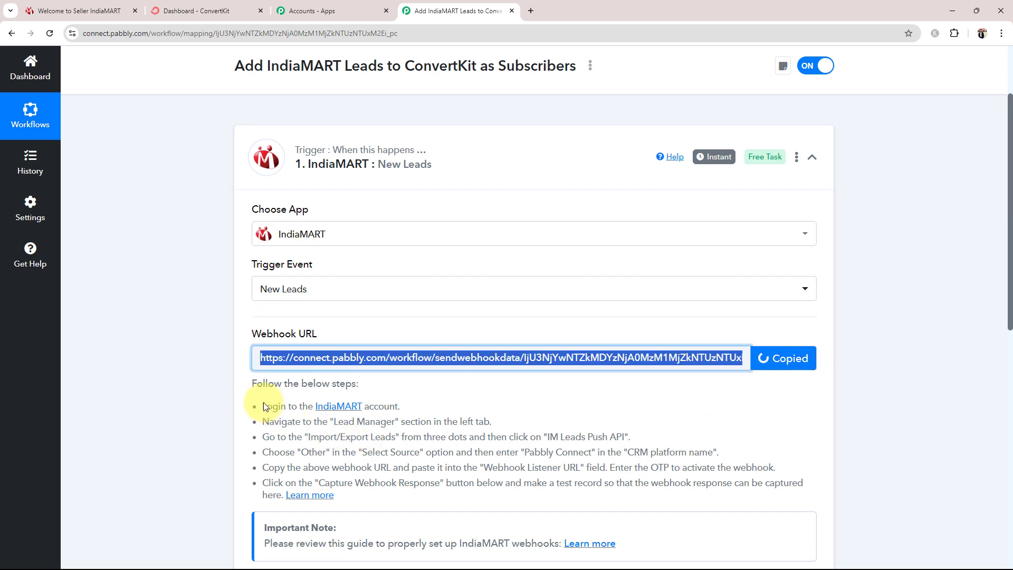
left_click_drag(263, 401, 807, 488)
left_click(536, 395)
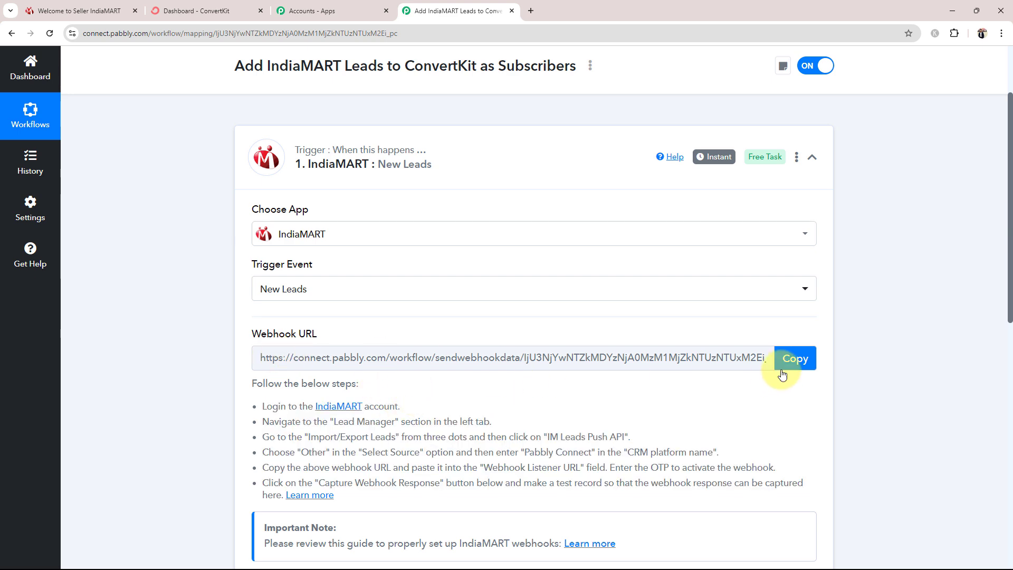
left_click(76, 10)
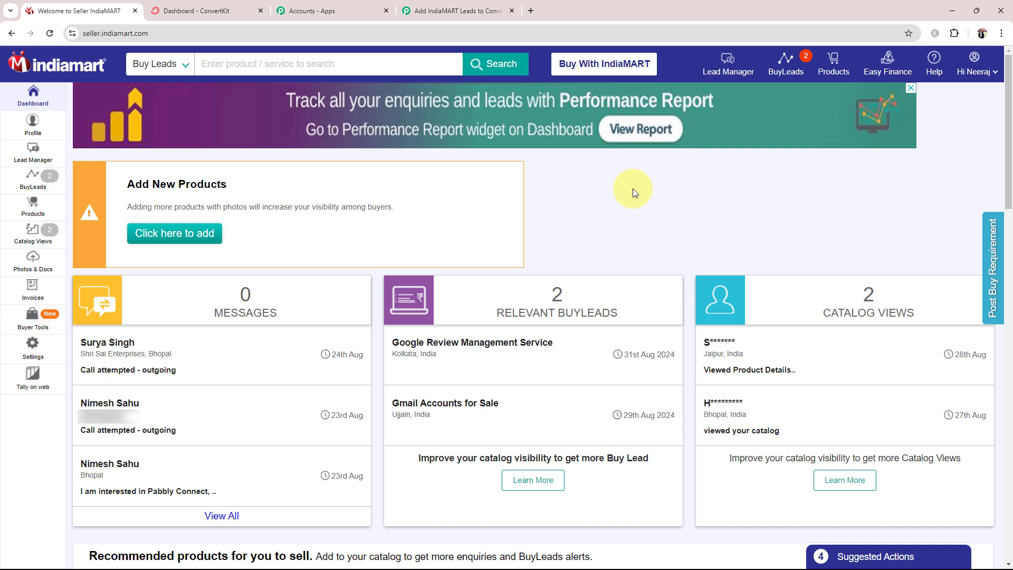
Open the Push API page via Lead Manager > Import / Export Leads
left_click(33, 153)
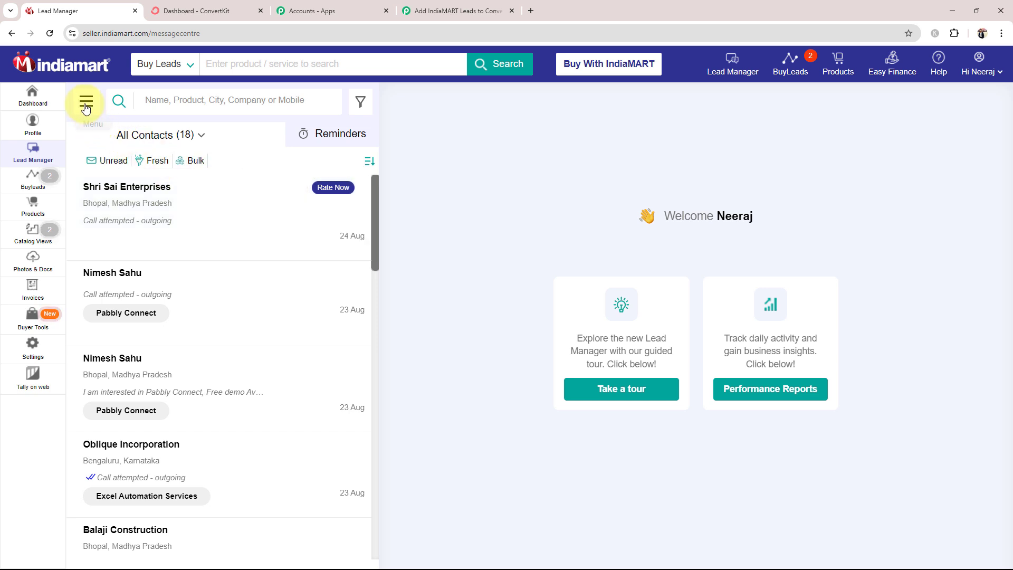
left_click(86, 103)
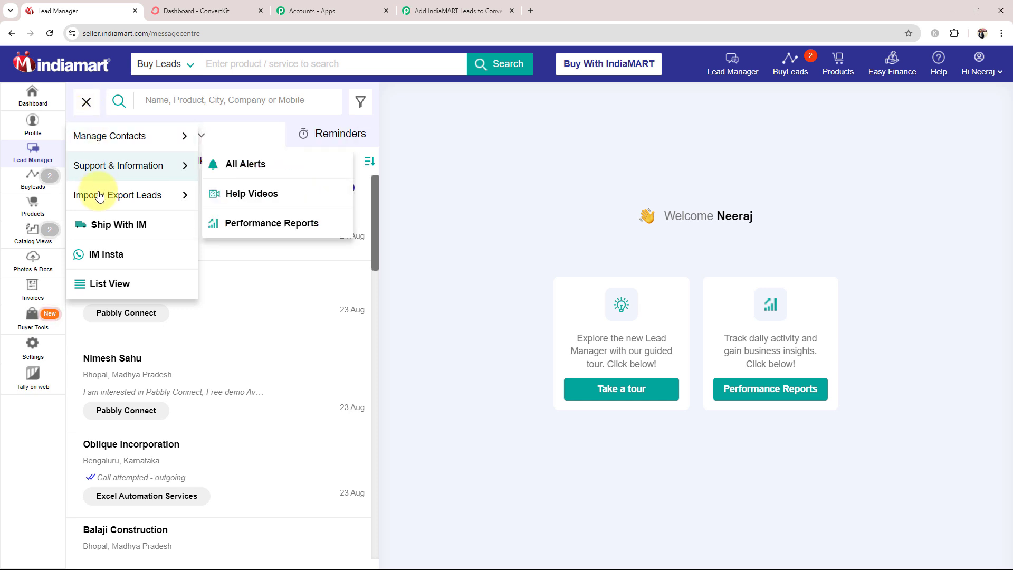
mouse_move(101, 199)
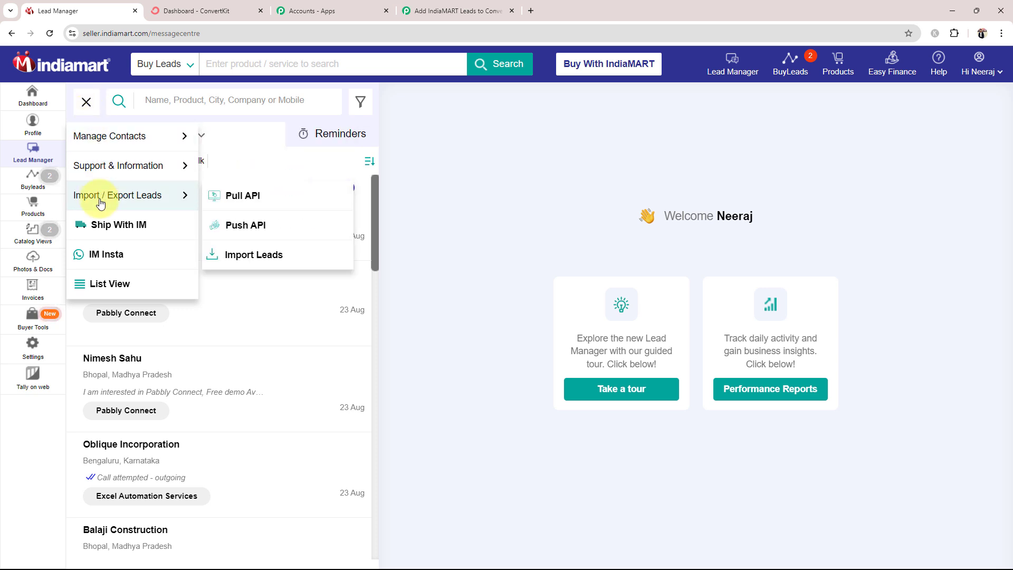
left_click(246, 225)
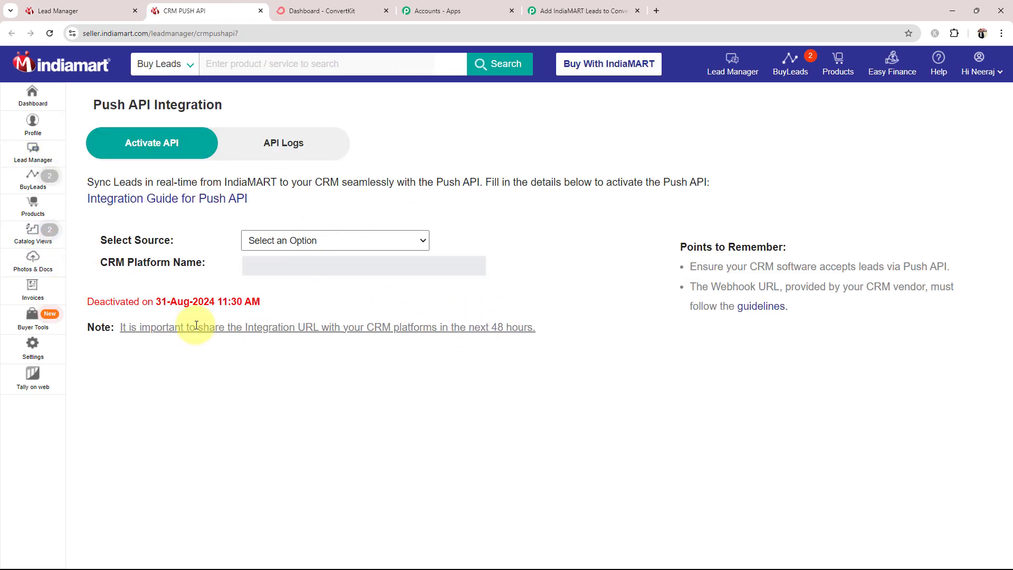
Choose source Other, enter platform name 'Pabbly Connect' and paste the Pabbly webhook URL
left_click(316, 240)
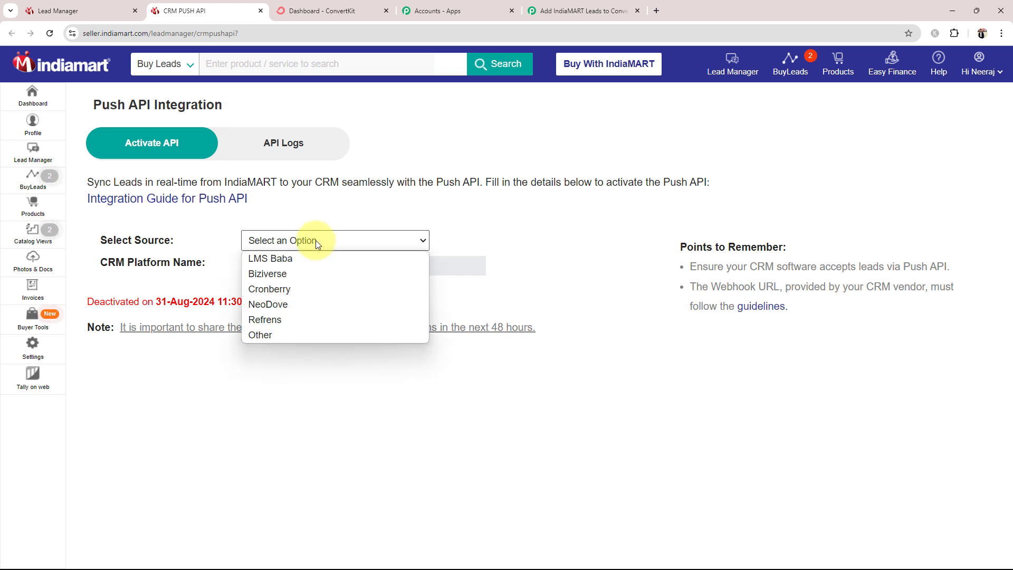
left_click(255, 334)
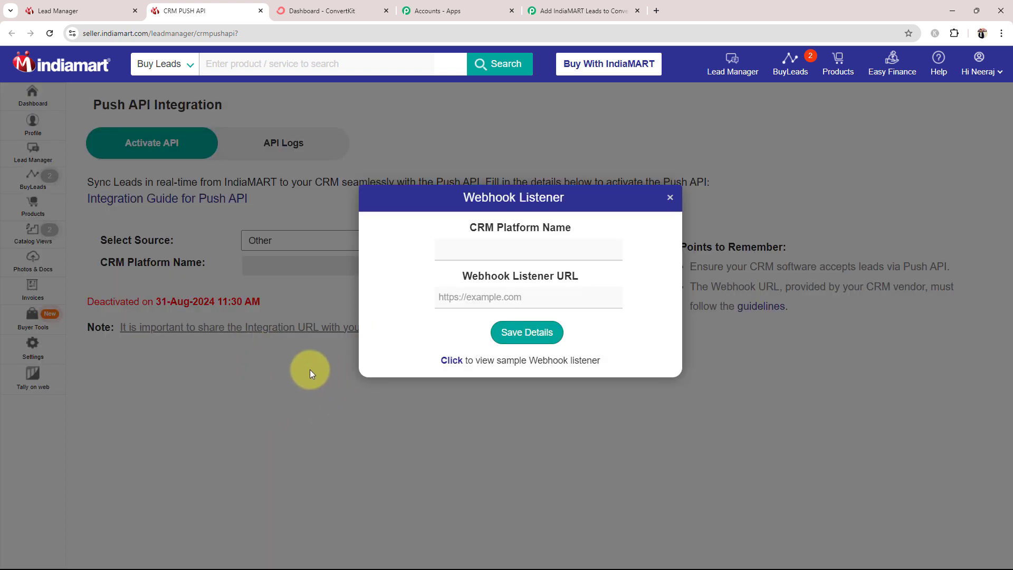
left_click(479, 251)
left_click(506, 277)
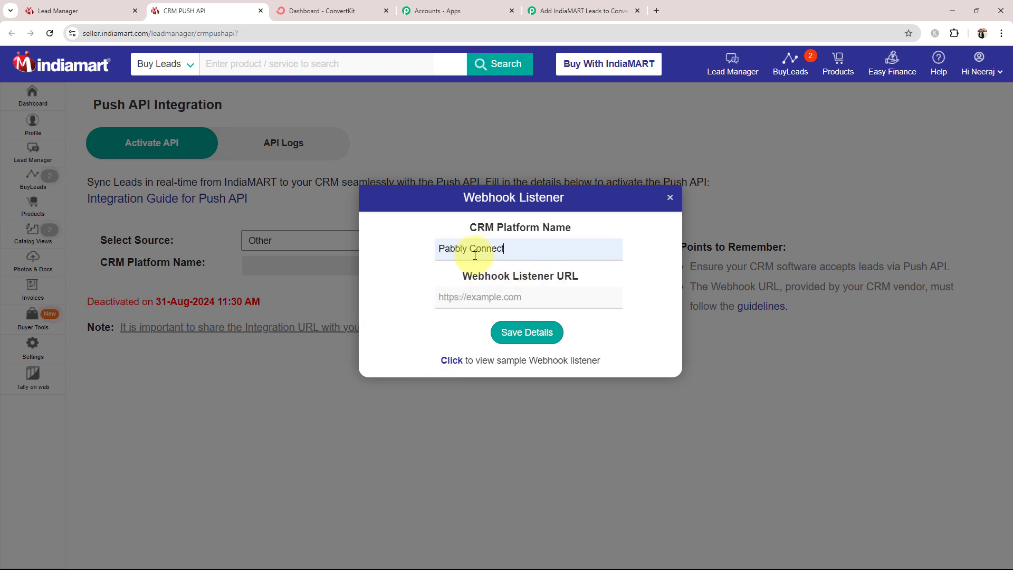
left_click(477, 297)
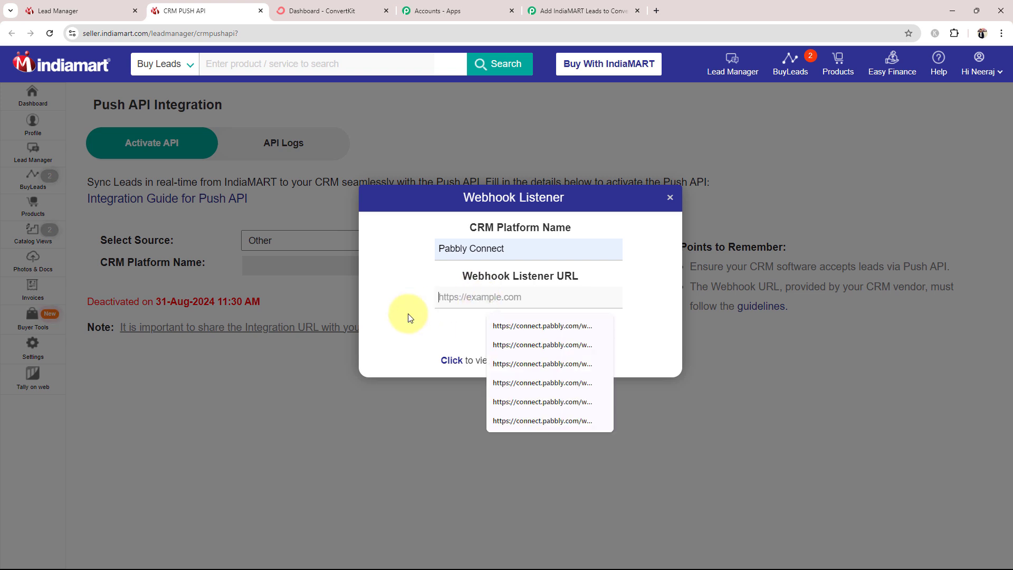
key("ctrl+v")
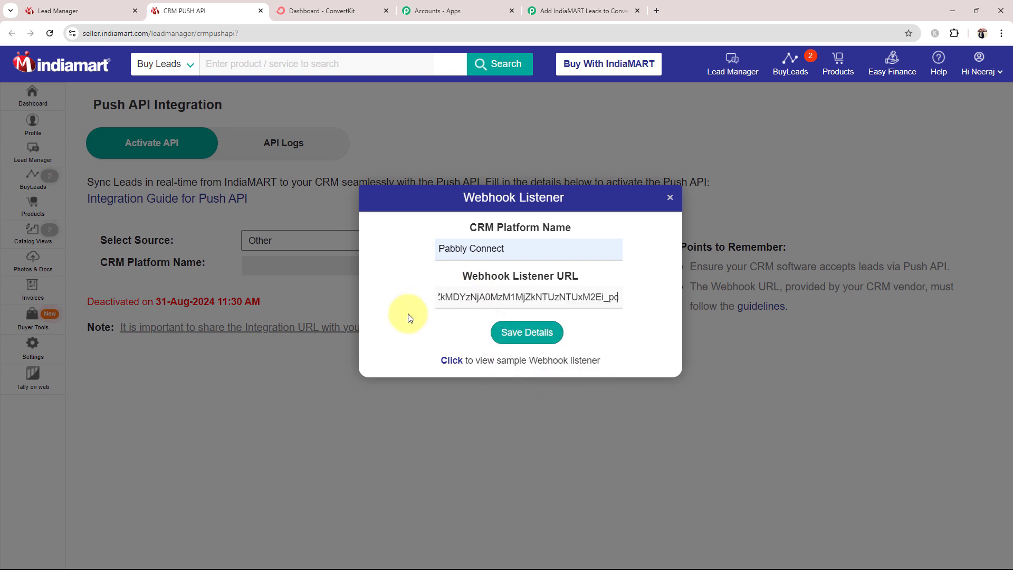
left_click(410, 318)
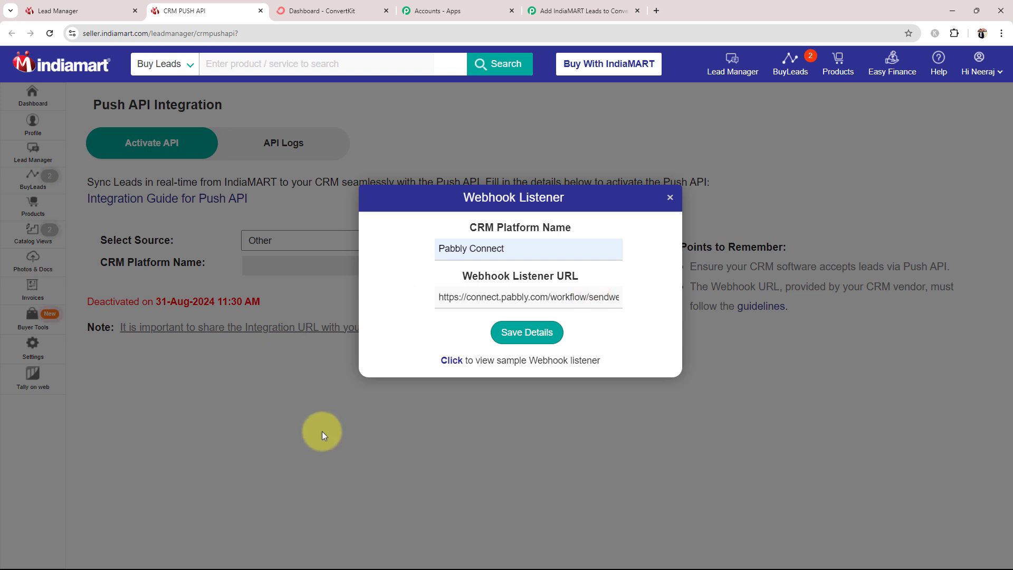
Save the Push API details and activate them with a reason and the SMS one-time password
left_click(524, 338)
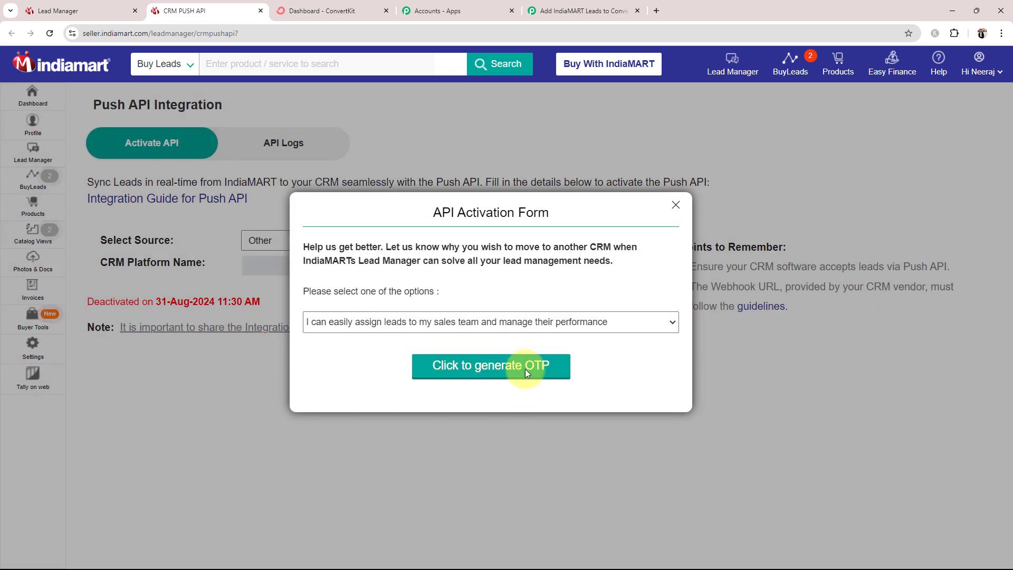
left_click(356, 322)
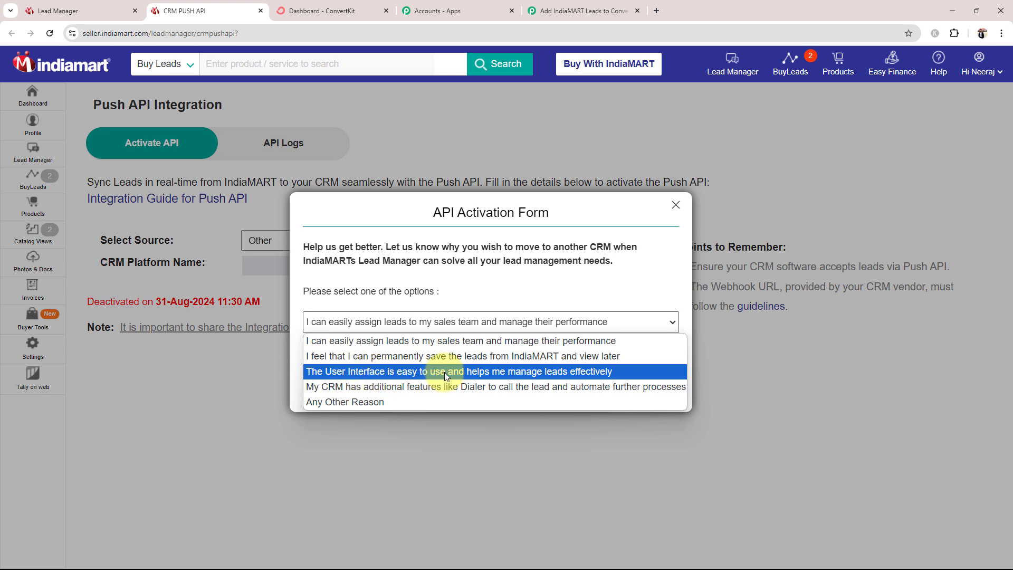
left_click(349, 359)
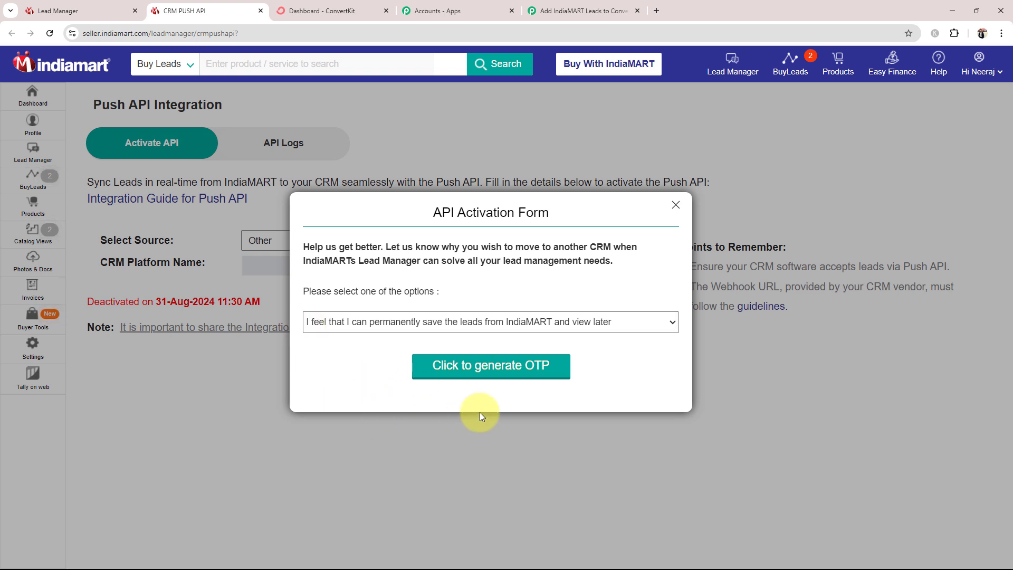
left_click(511, 372)
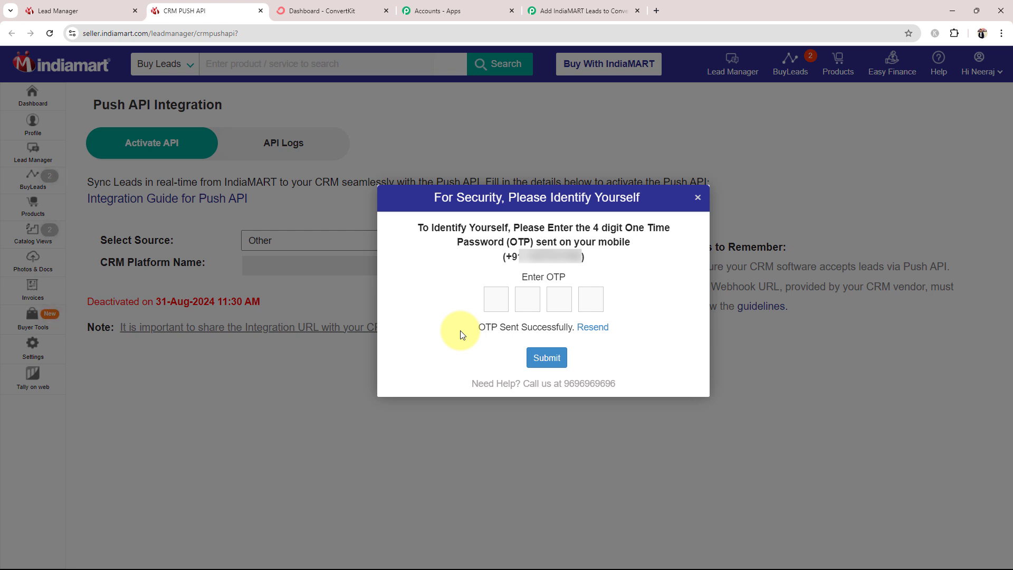
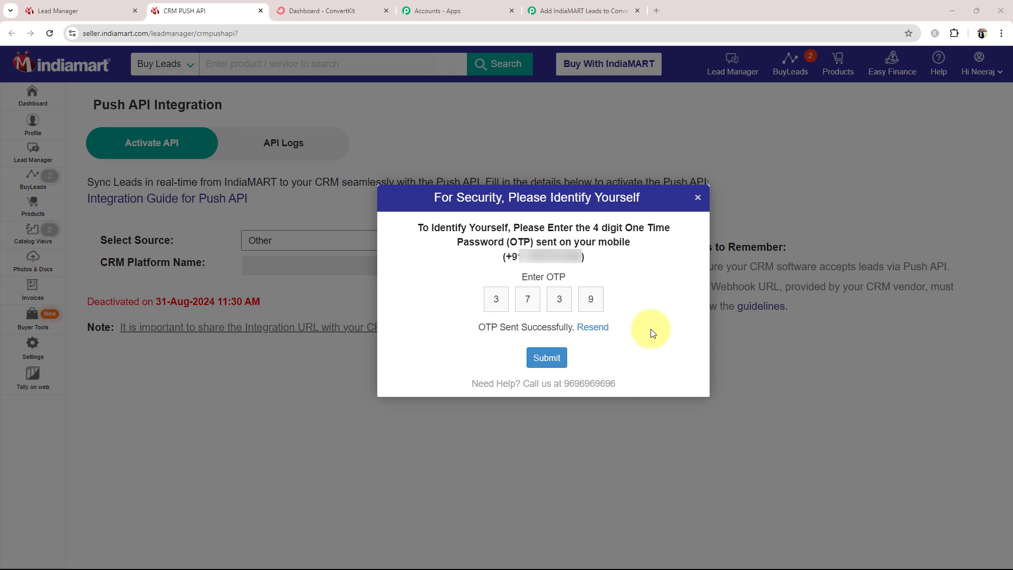
left_click(546, 359)
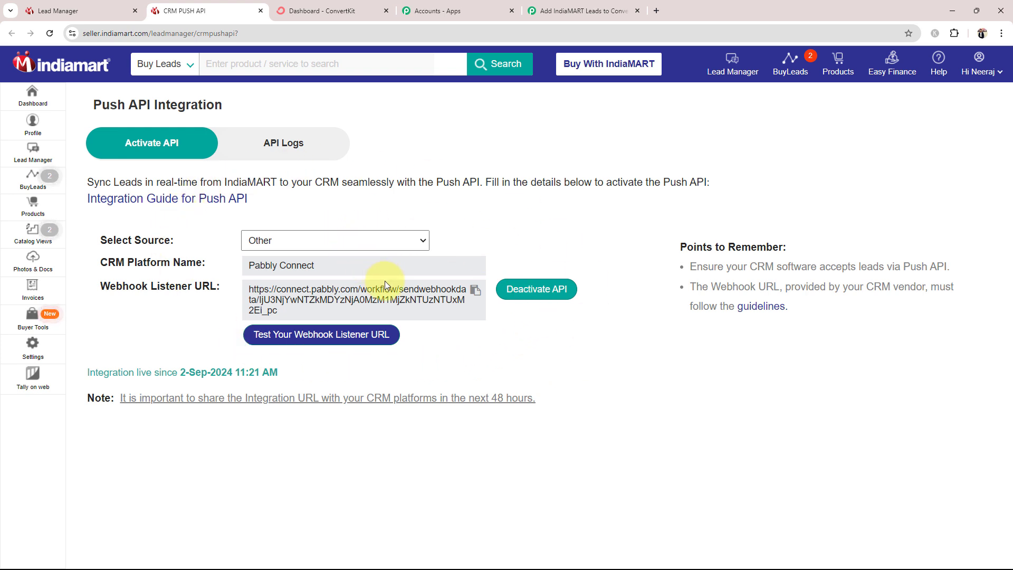
Check that the Pabbly IndiaMART trigger is Waiting For Webhook Response, then return to IndiaMART's Push API page
left_click(581, 10)
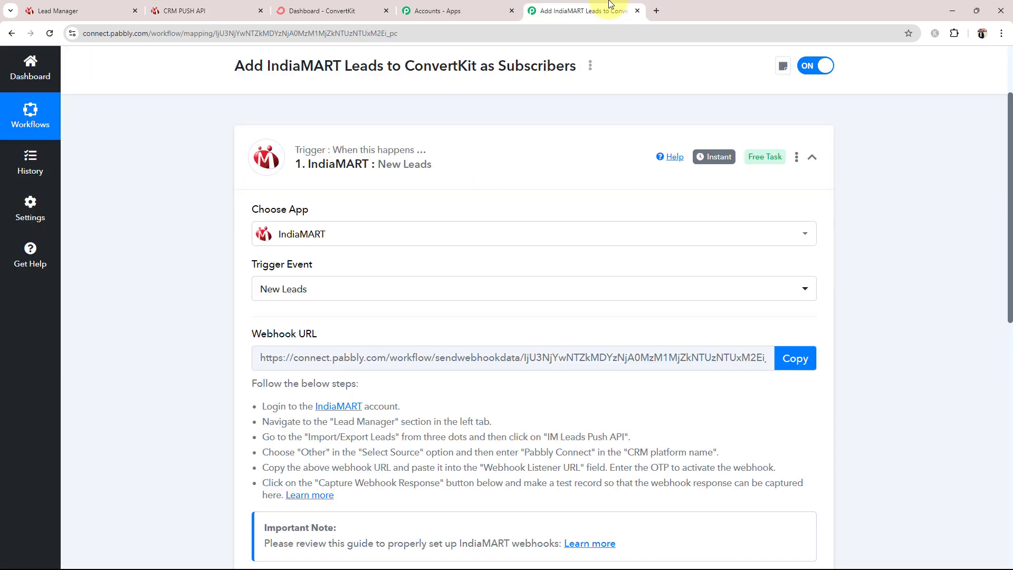
scroll(174, 329, "down", 1)
scroll(169, 325, "down", 3)
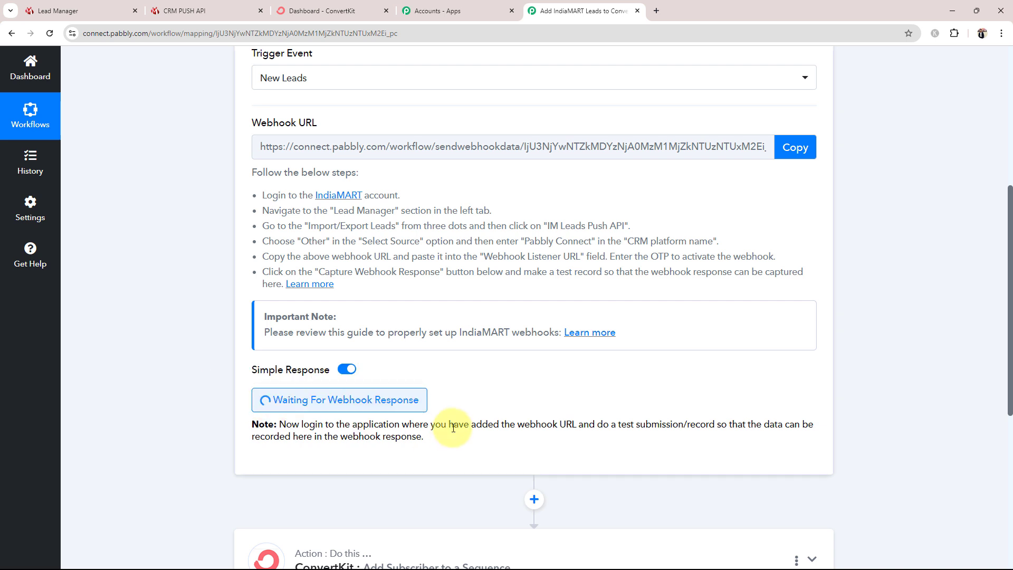
scroll(227, 385, "up", 1)
scroll(227, 389, "up", 1)
scroll(227, 389, "down", 1)
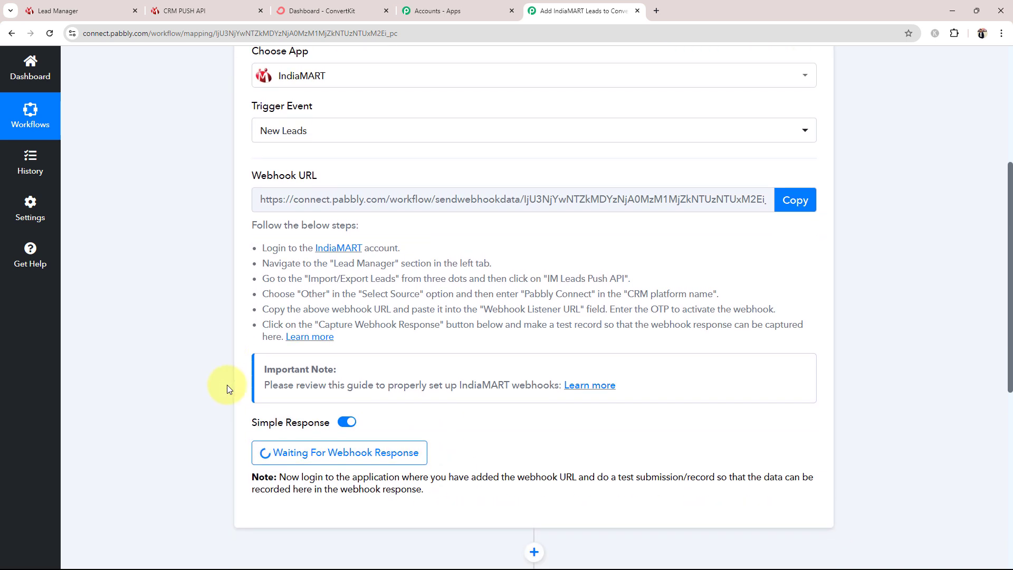
left_click(214, 11)
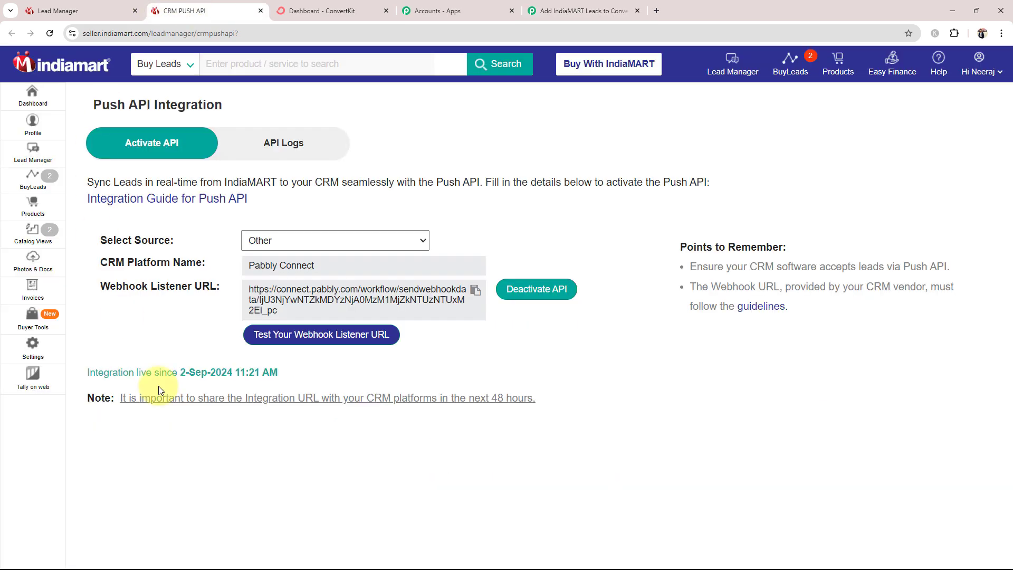
Test the webhook listener URL with a sample lead and confirm the HTTP/1.1 200 OK response
left_click(301, 342)
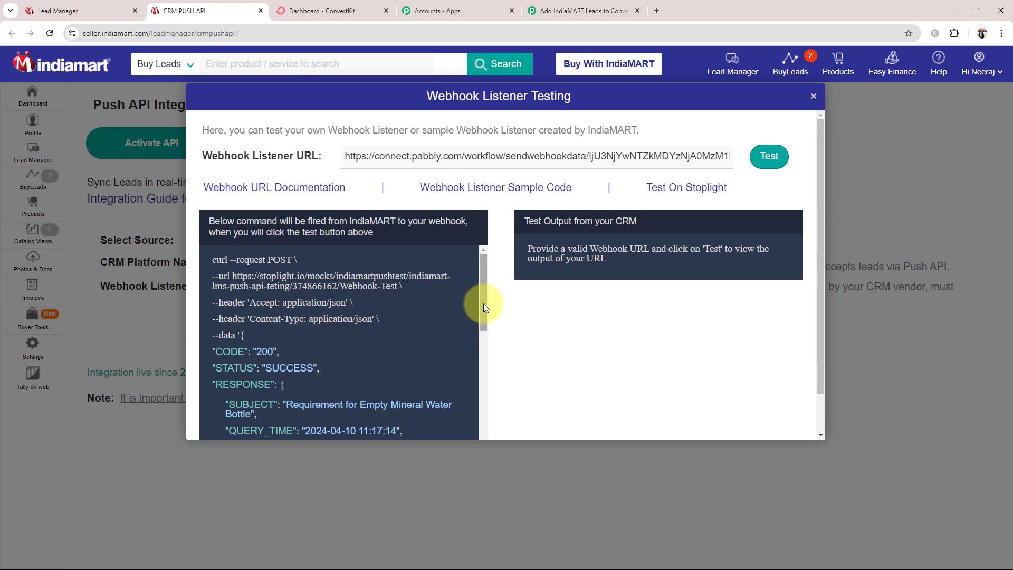
left_click_drag(484, 303, 484, 309)
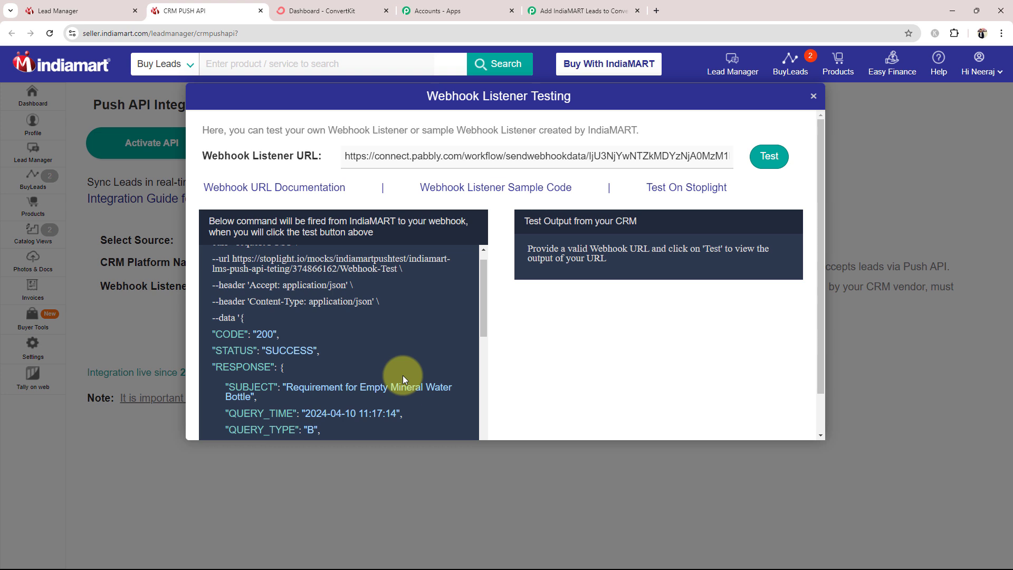
left_click_drag(484, 322, 485, 333)
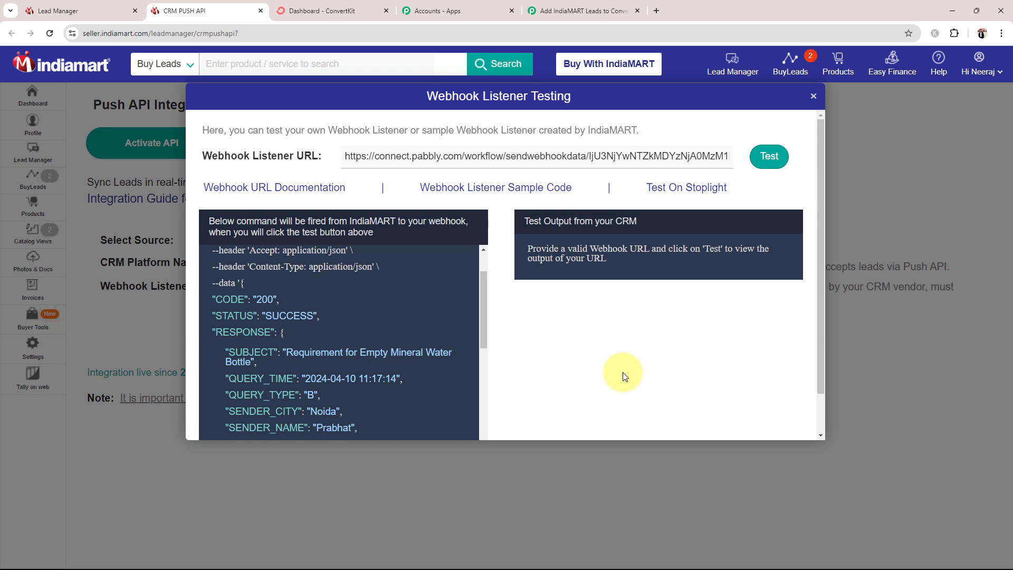
left_click(769, 156)
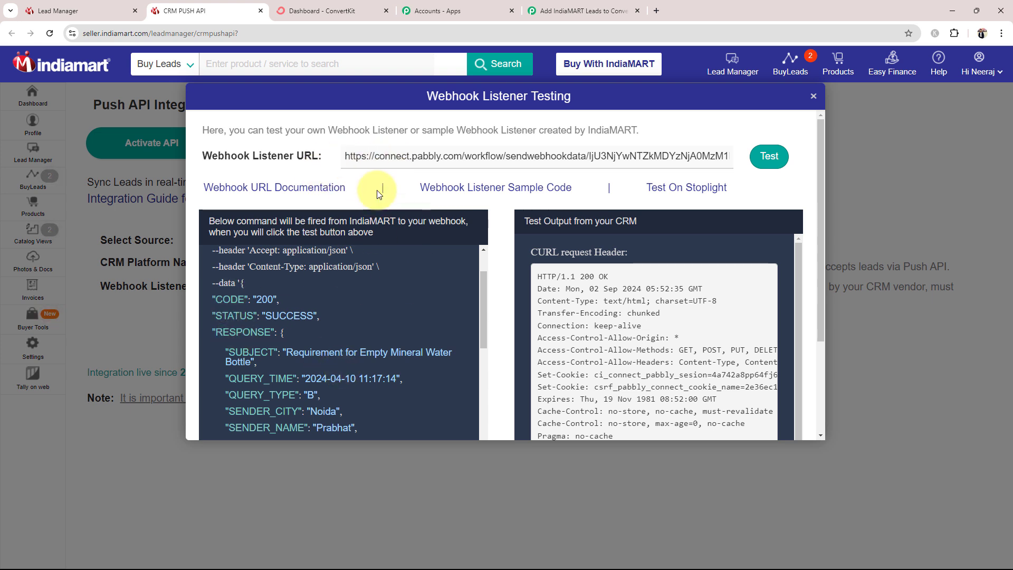
left_click_drag(346, 155, 669, 156)
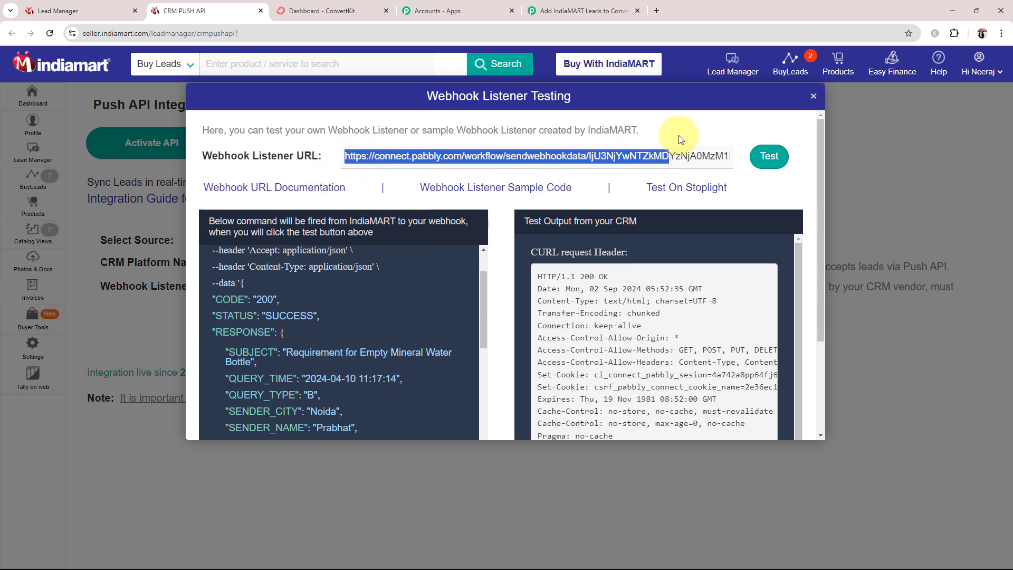
left_click(679, 139)
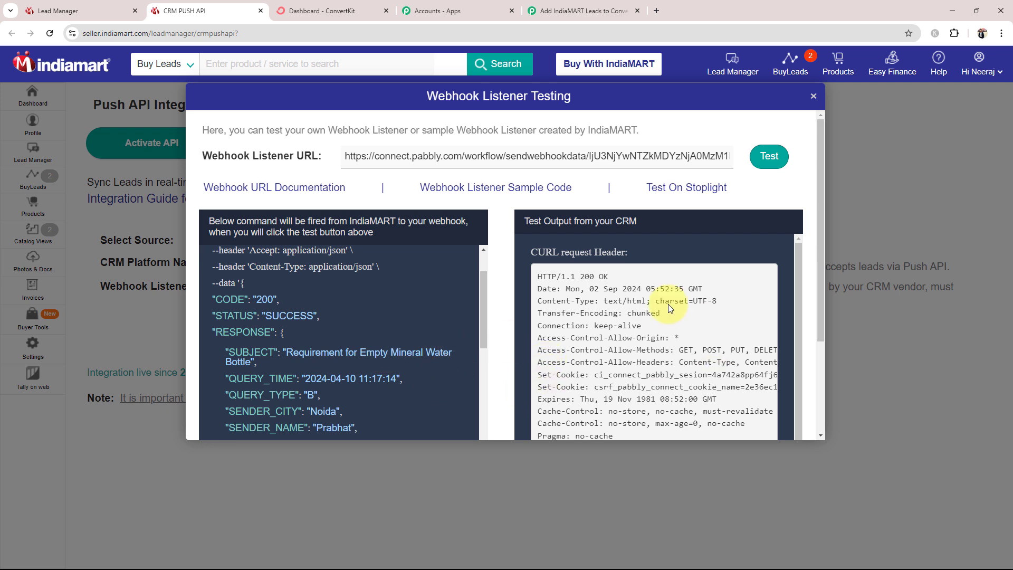
Close the testing dialog and check that Response A shows STATUS SUCCESS and a unique query ID
left_click(814, 94)
left_click(574, 5)
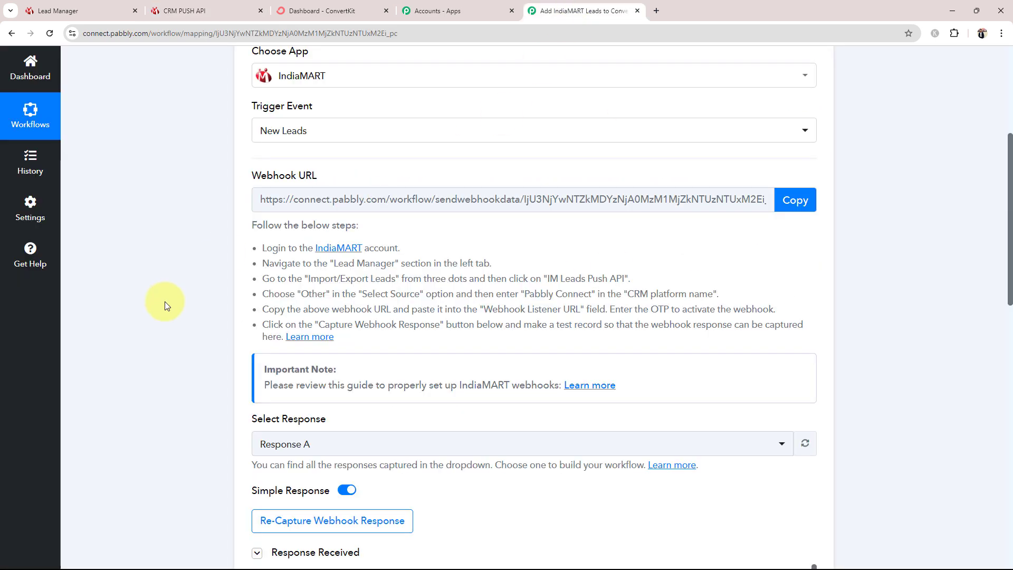
scroll(174, 436, "down", 5)
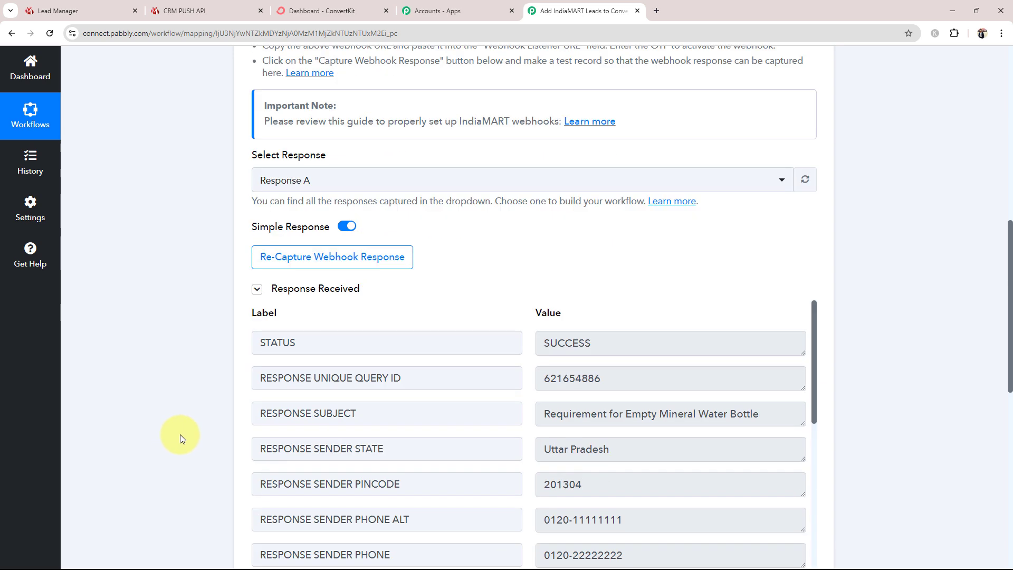
scroll(179, 435, "down", 2)
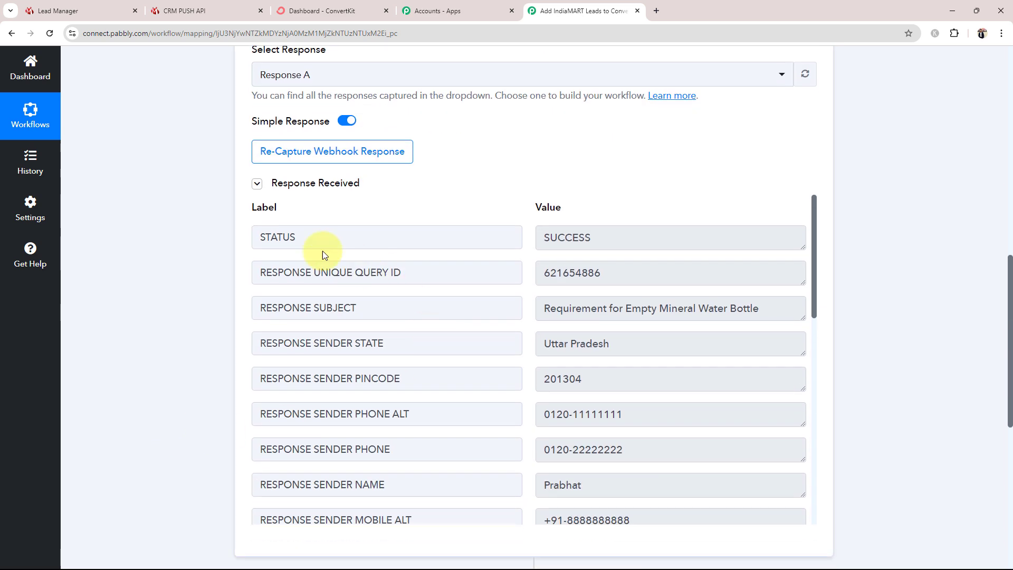
left_click_drag(615, 237, 485, 241)
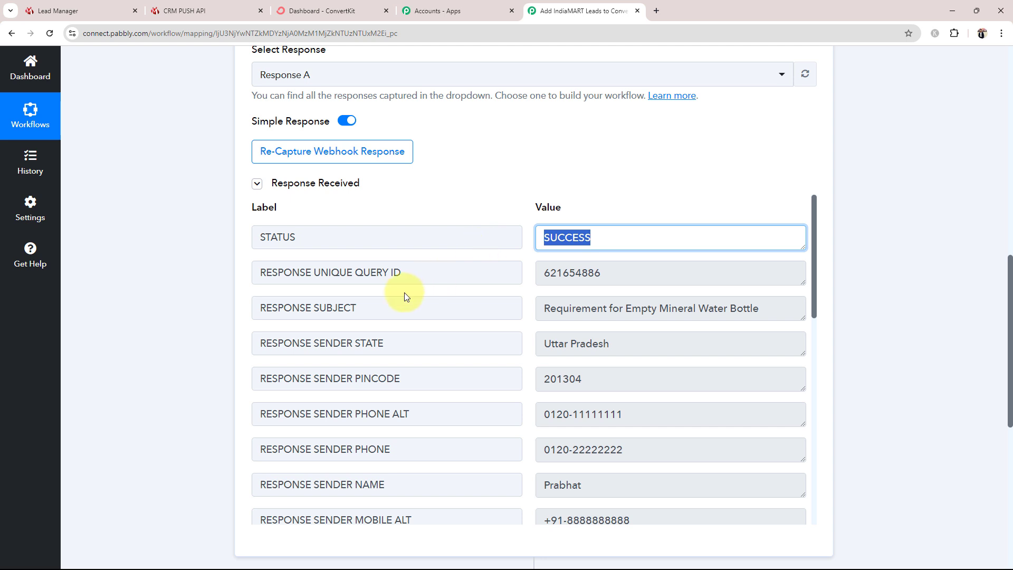
left_click_drag(655, 274, 495, 295)
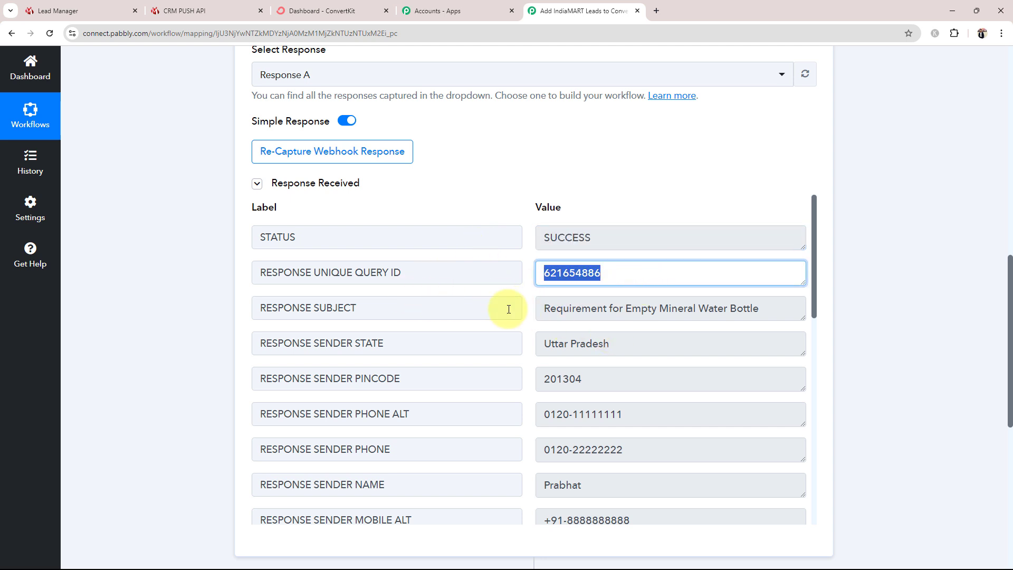
left_click(525, 315)
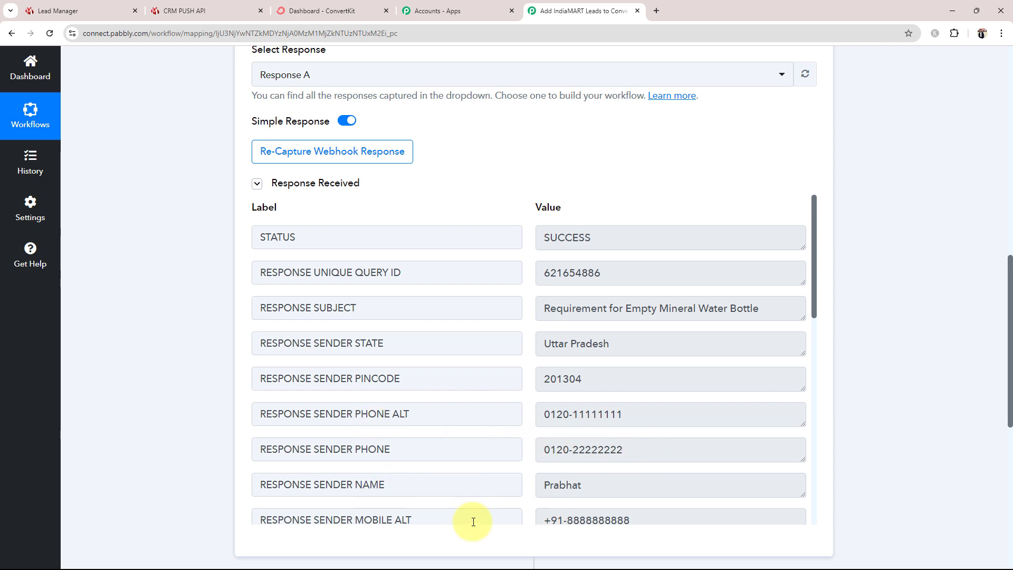
Scroll through the lead's details, including the product name Mineral Water Bottle
left_click_drag(821, 284, 841, 511)
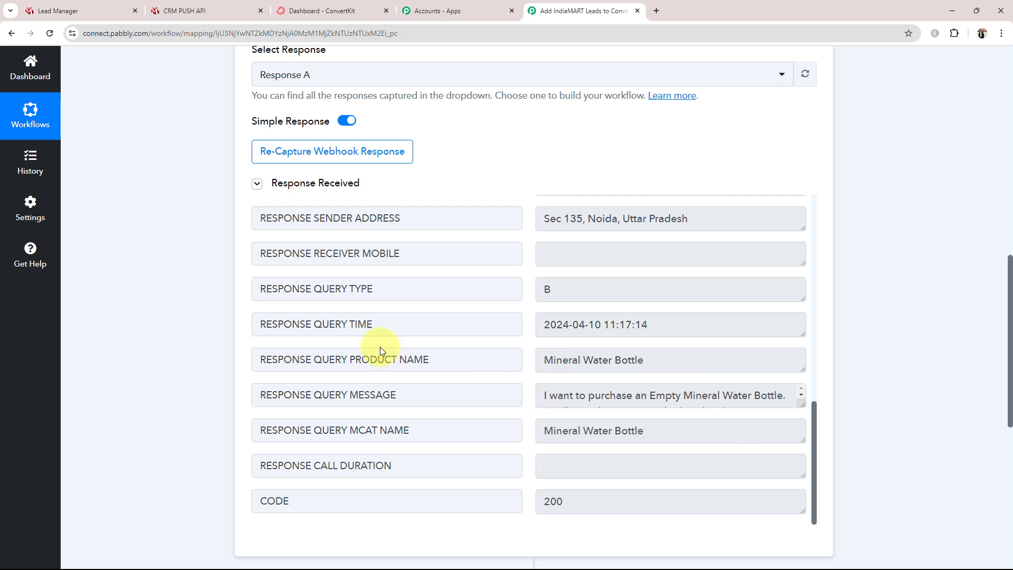
left_click_drag(544, 360, 672, 357)
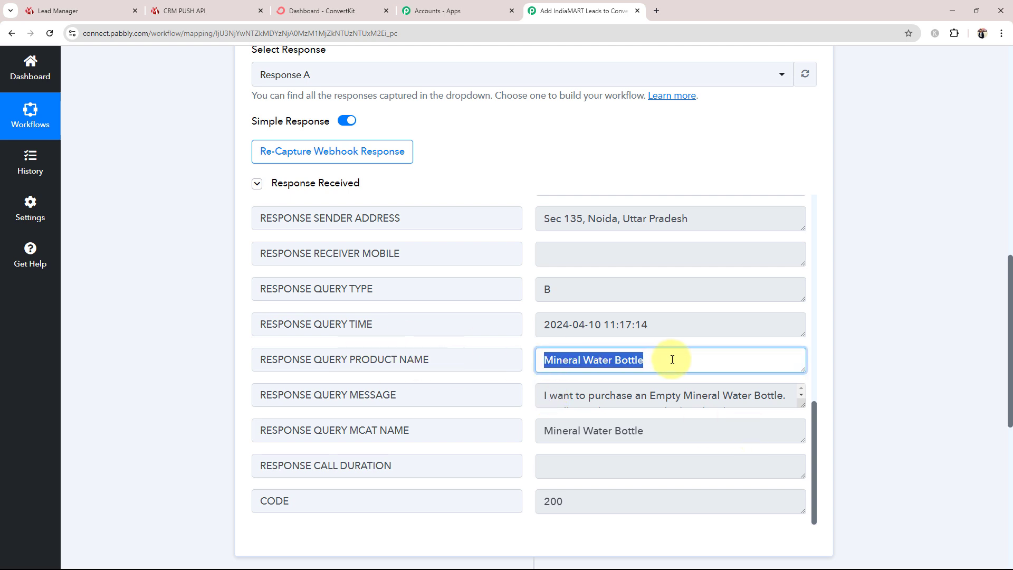
left_click(662, 378)
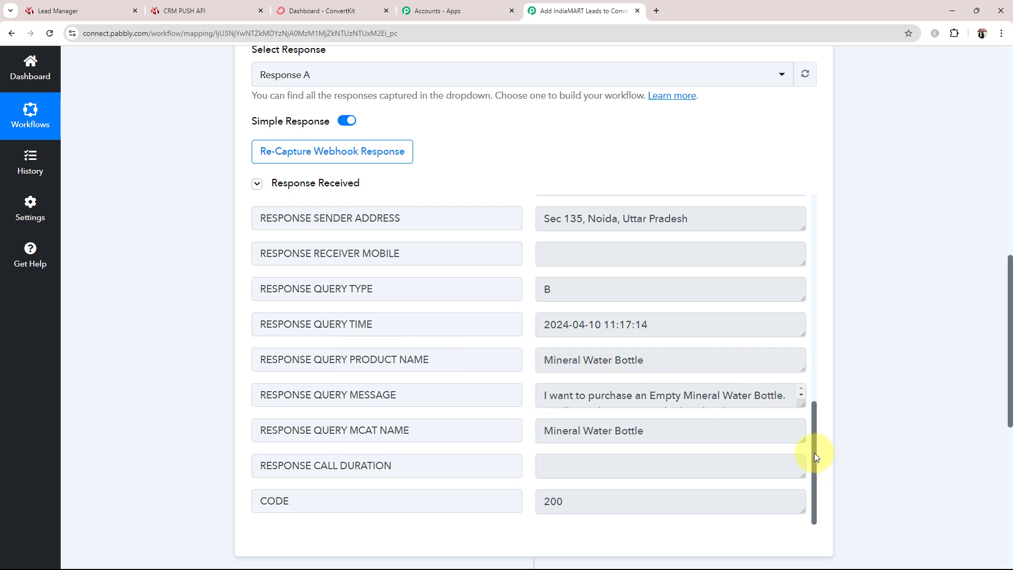
left_click_drag(821, 452, 618, 184)
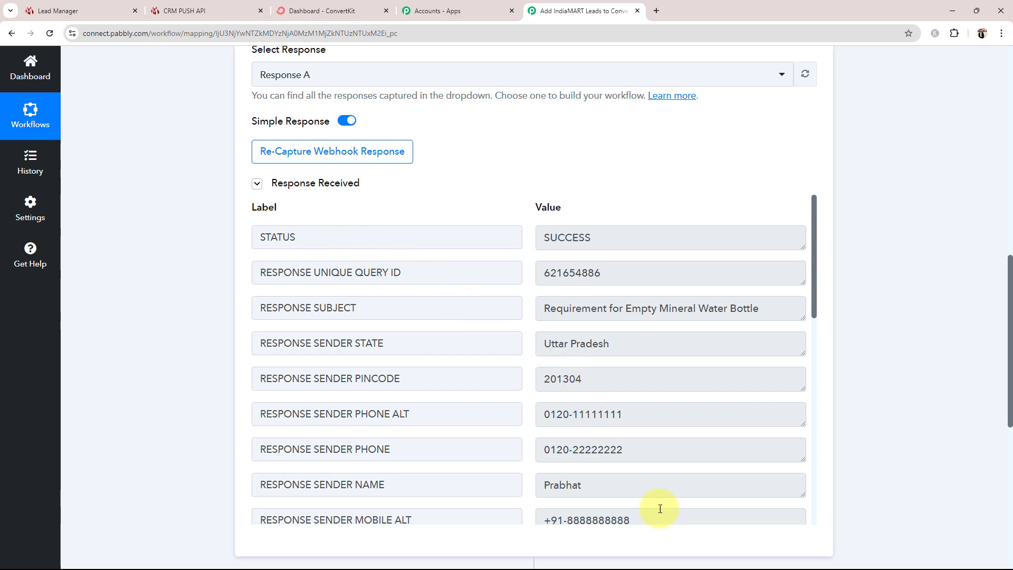
Collapse the IndiaMART trigger and expand the ConvertKit action step
scroll(75, 444, "up", 15)
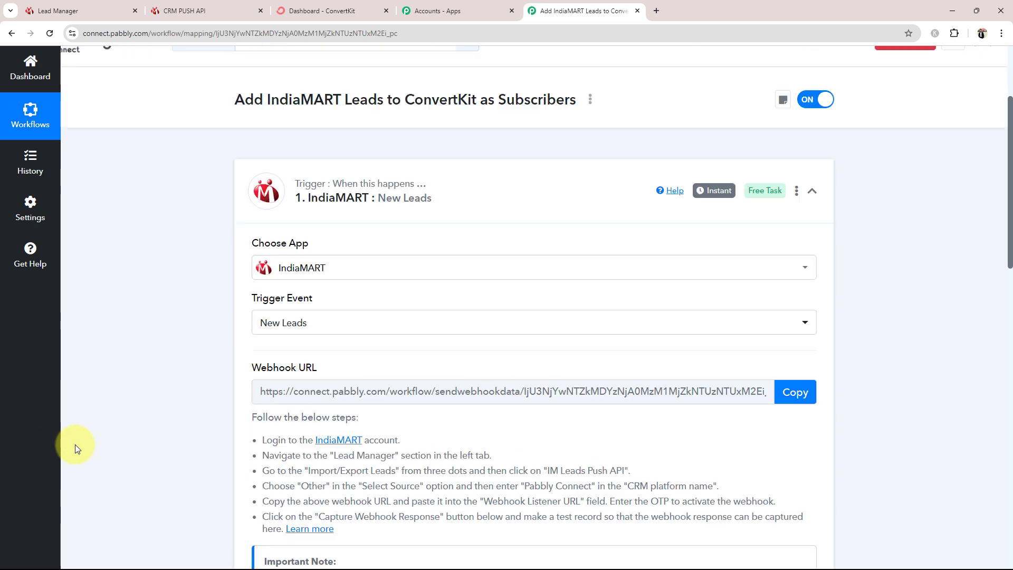
left_click(424, 280)
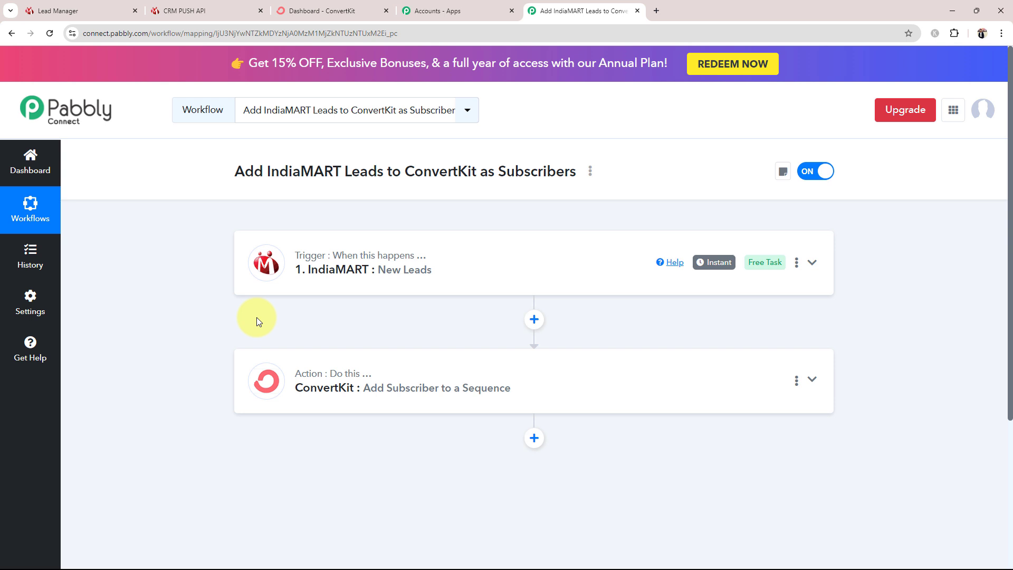
left_click(389, 373)
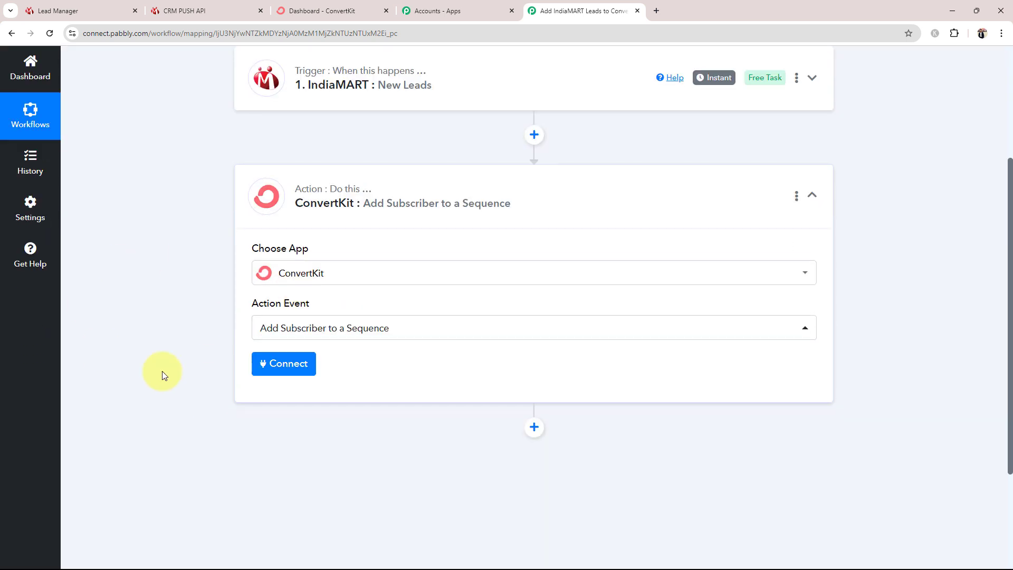
Choose Add New Connection for ConvertKit #10 and look over the API Key and API Secret fields
left_click(280, 366)
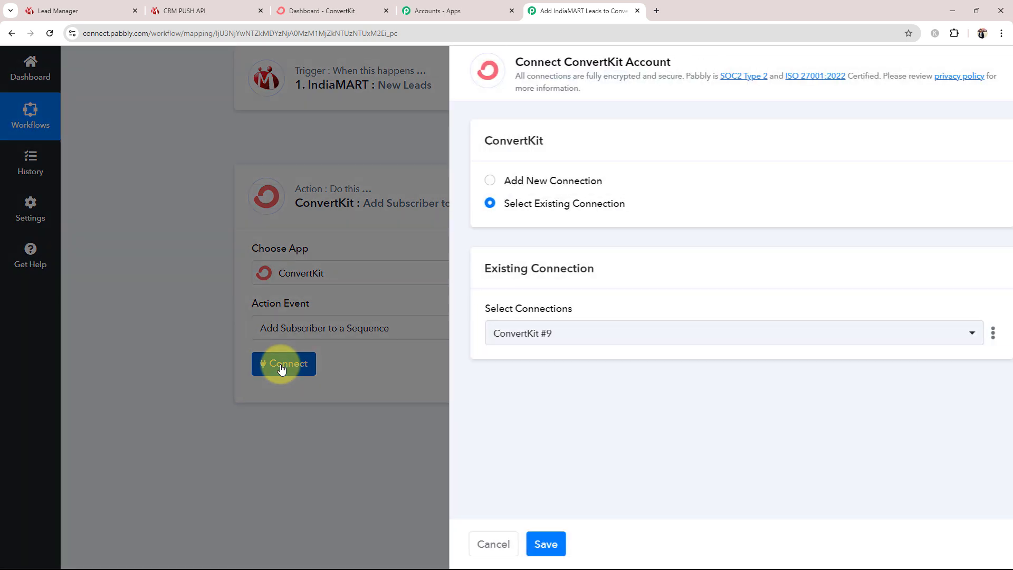
left_click(468, 180)
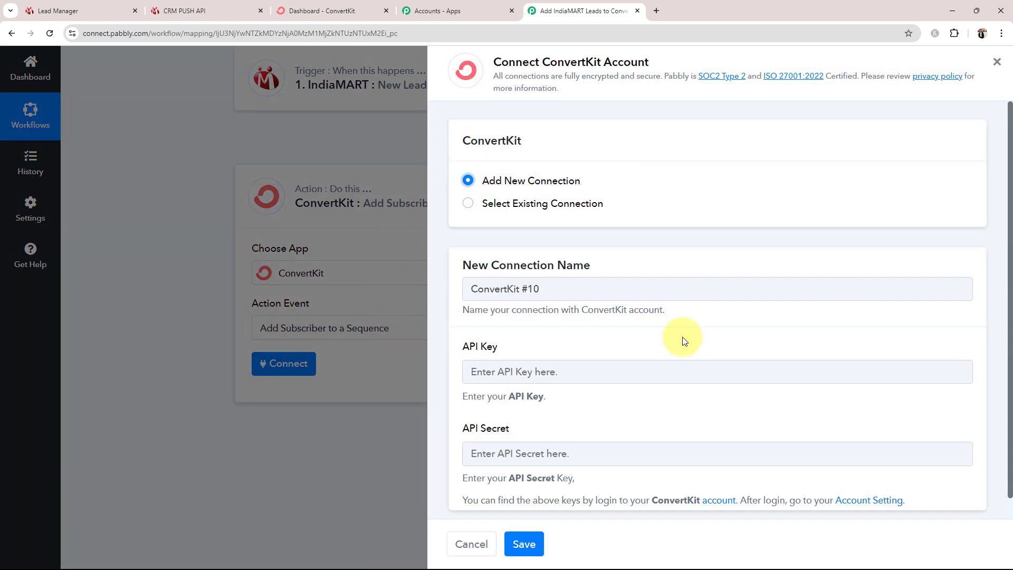
scroll(489, 348, "down", 1)
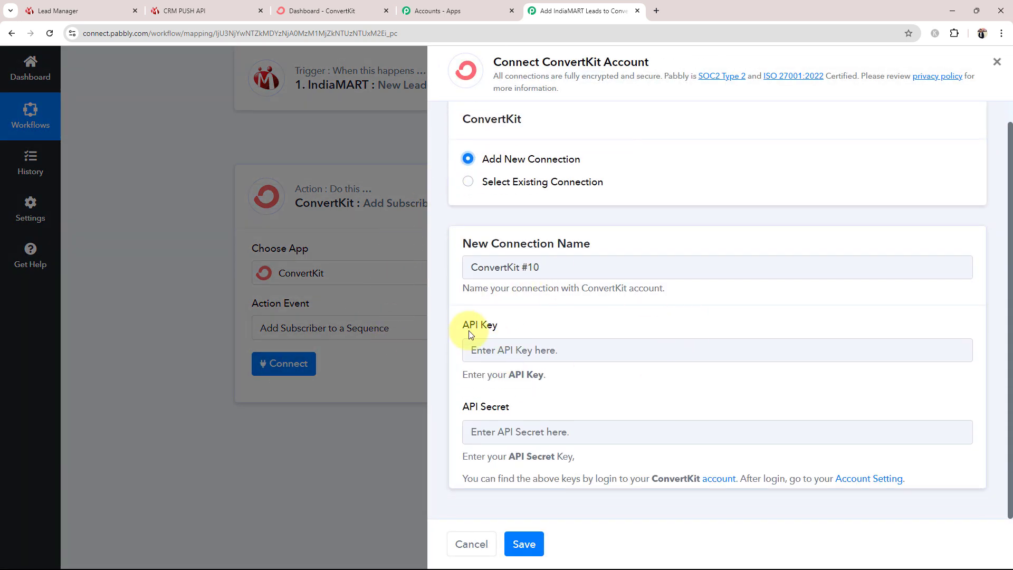
left_click_drag(464, 325, 507, 325)
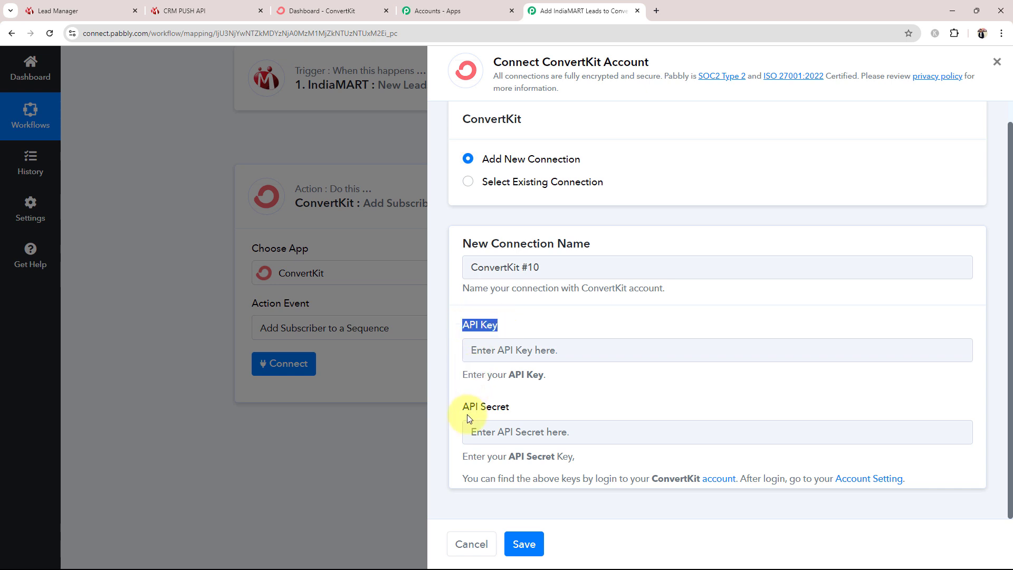
left_click_drag(464, 410, 520, 413)
left_click(590, 392)
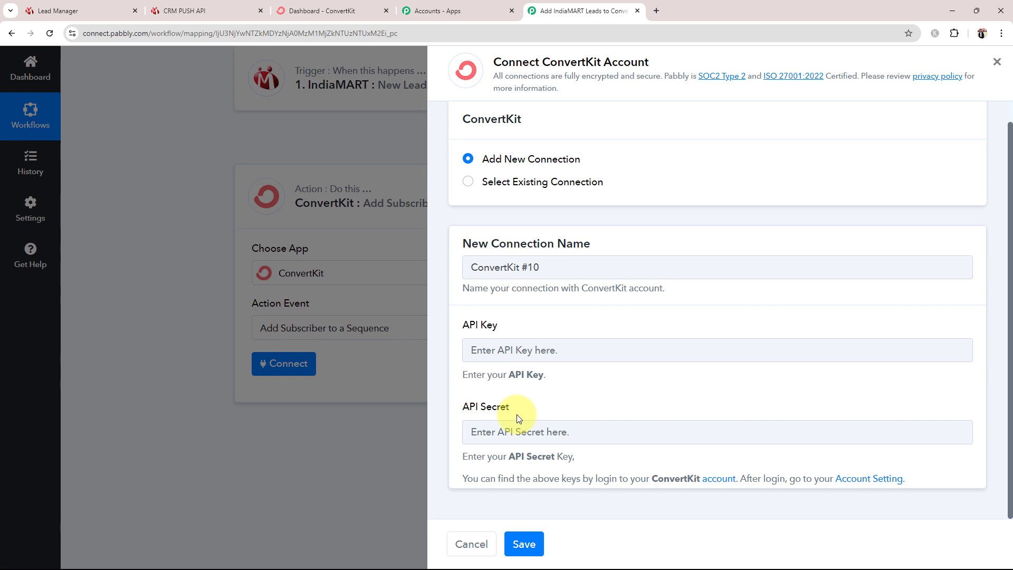
View the account's API key on ConvertKit's Settings > Developer page
left_click(338, 11)
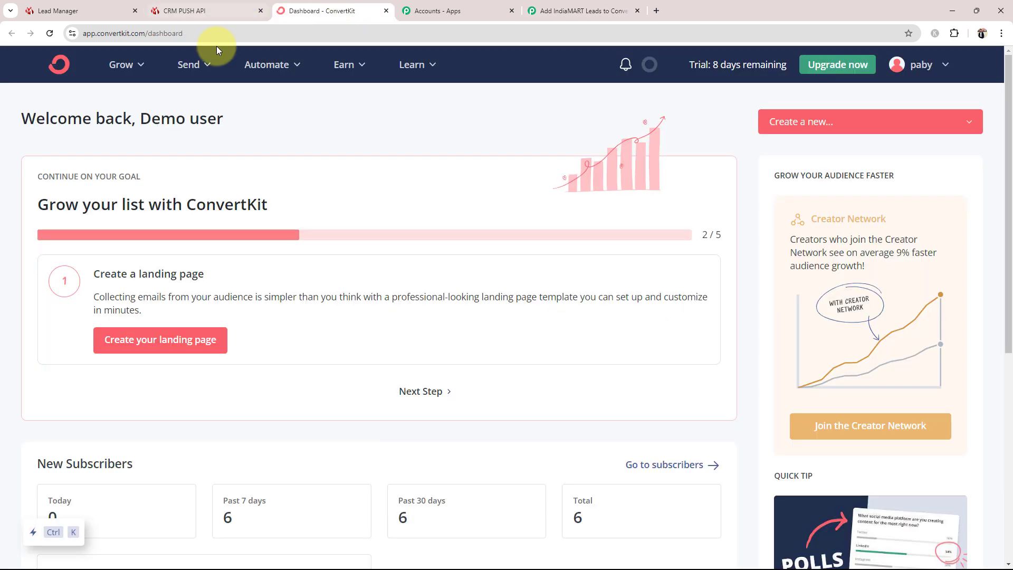
left_click(944, 64)
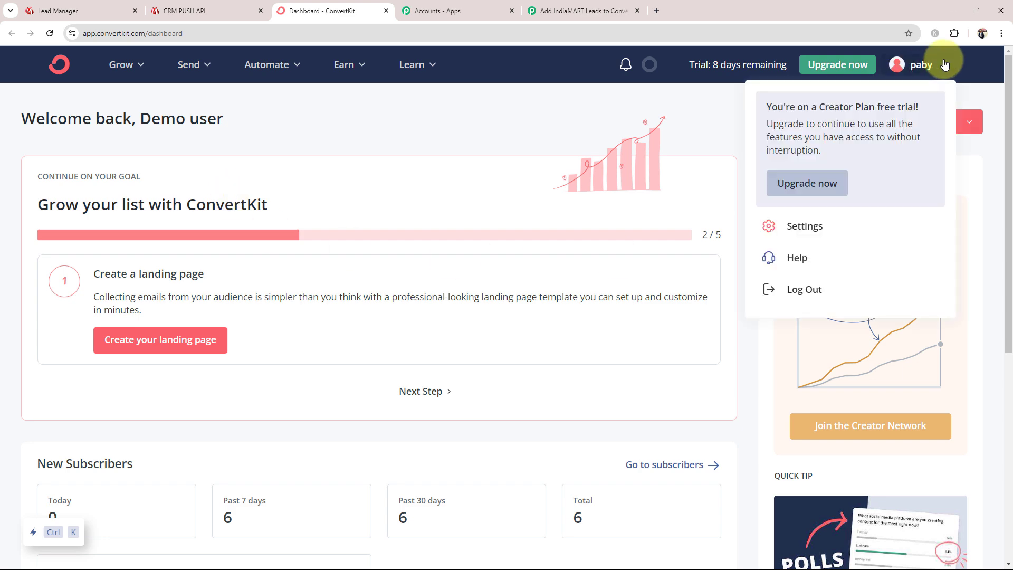
left_click(841, 227)
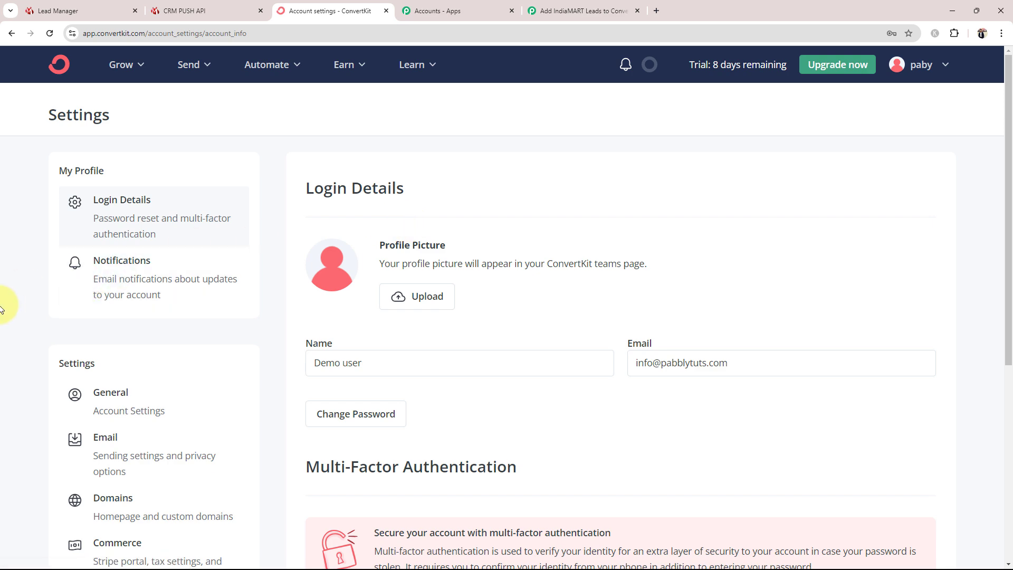
scroll(14, 315, "down", 6)
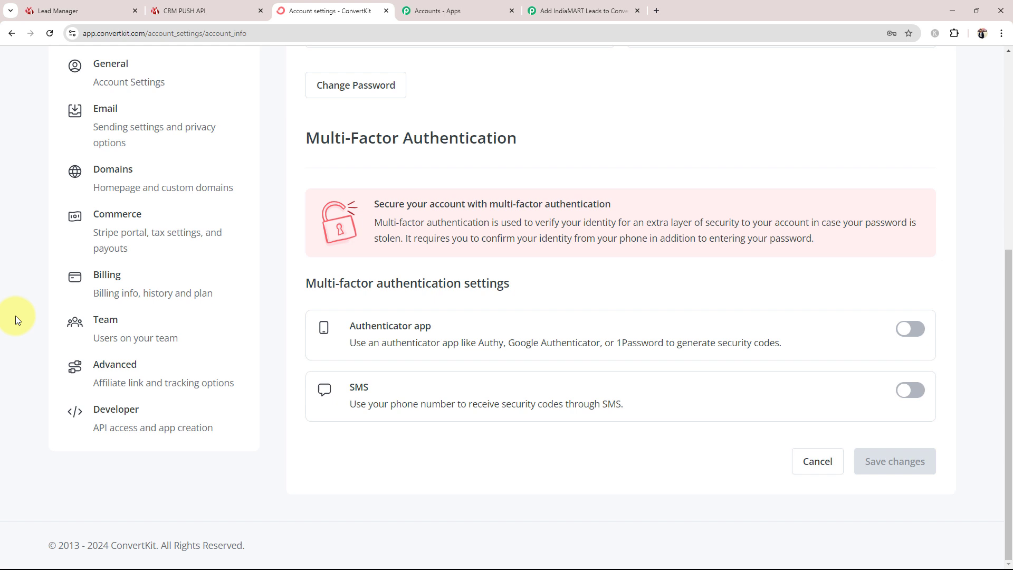
left_click(101, 411)
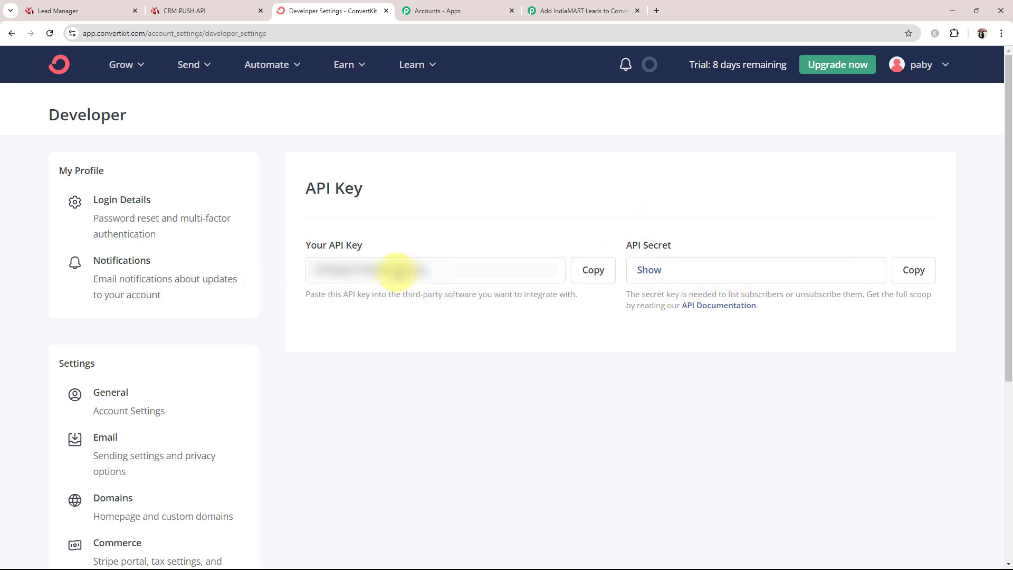
Back in Pabbly, choose Select Existing Connection to reuse ConvertKit #9
left_click(586, 270)
left_click(580, 10)
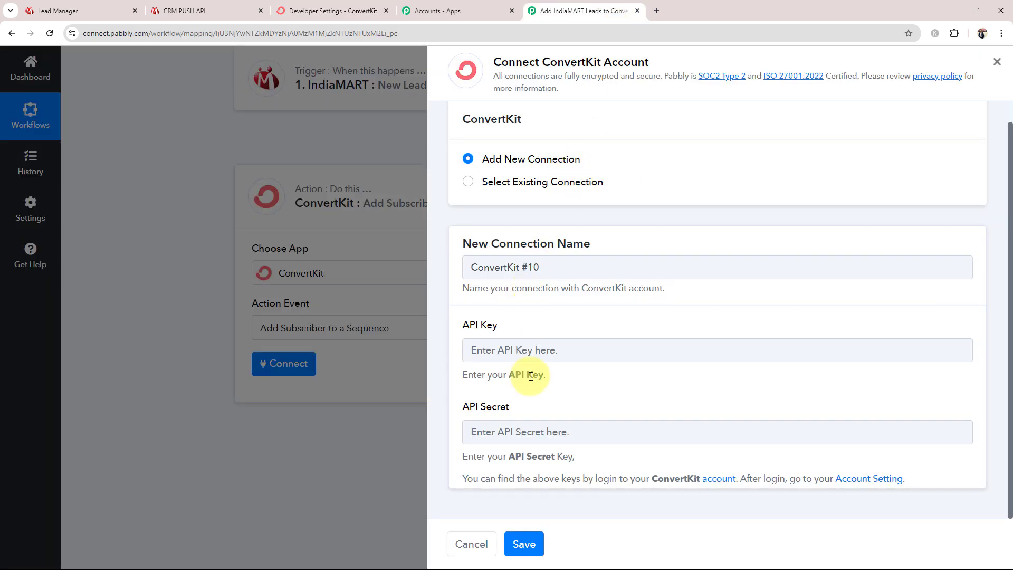
left_click(351, 9)
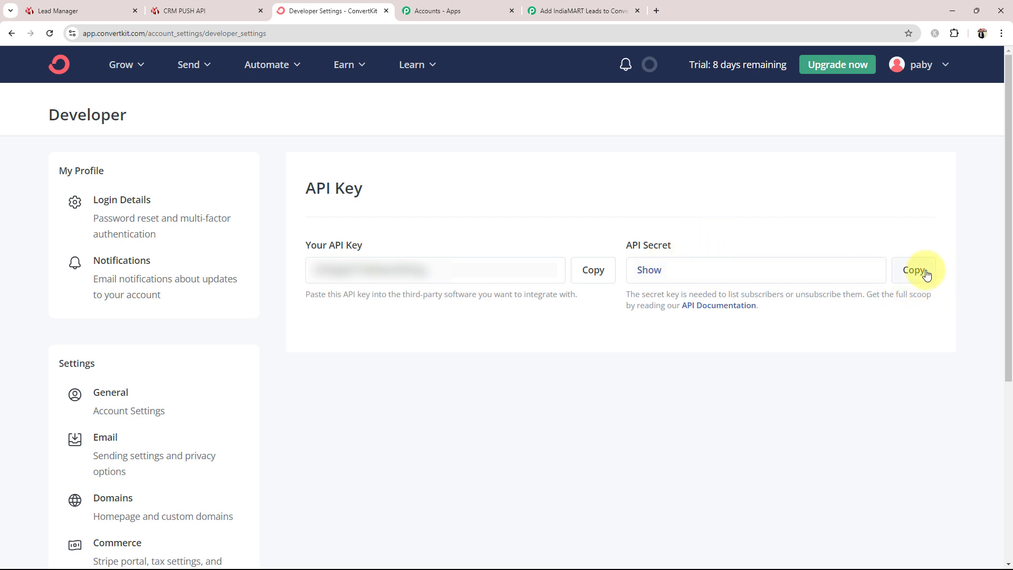
left_click(546, 5)
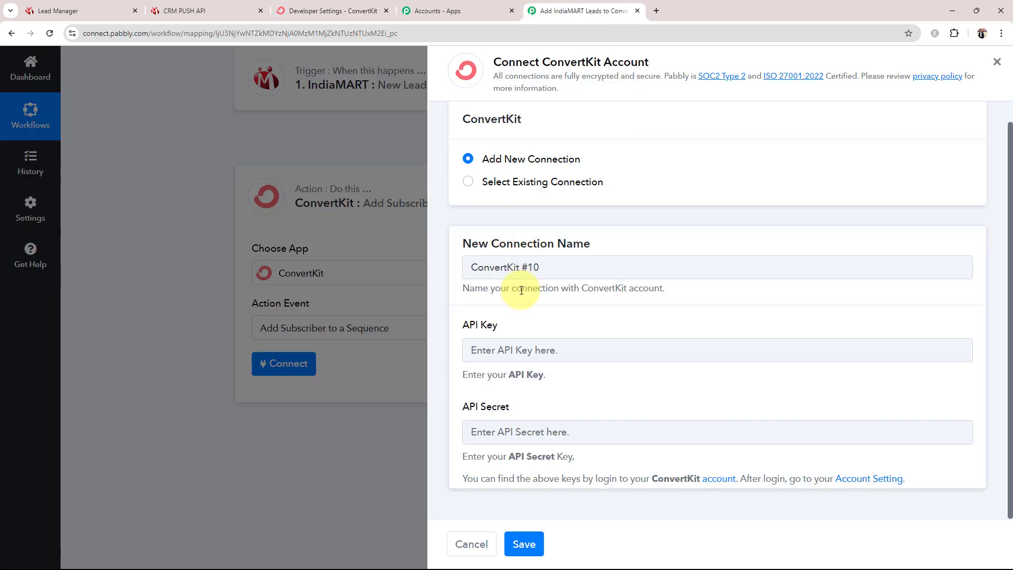
left_click(468, 181)
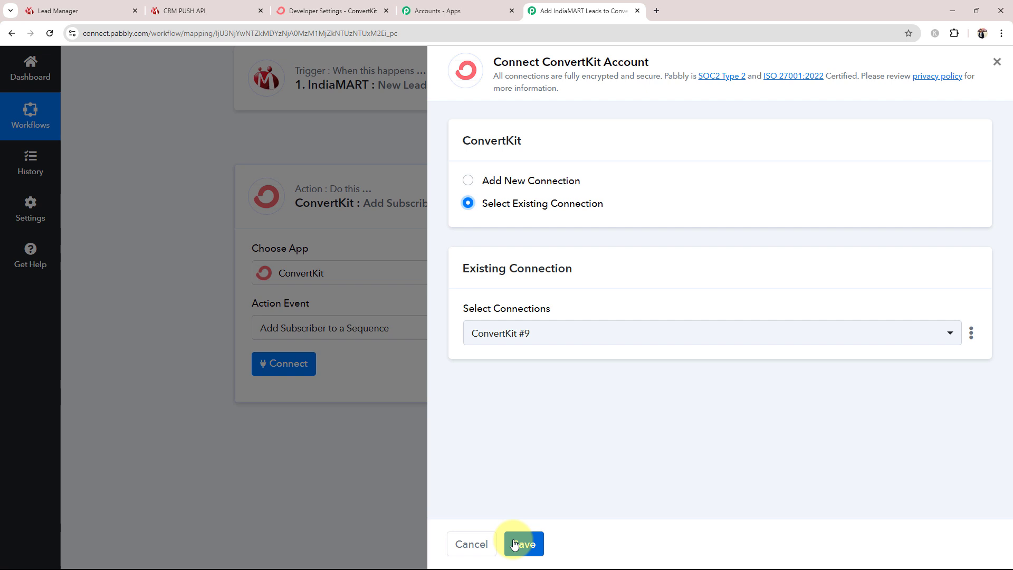
Save the ConvertKit #9 connection and keep New IndiaMART Leads as the Sequences ID
left_click(514, 544)
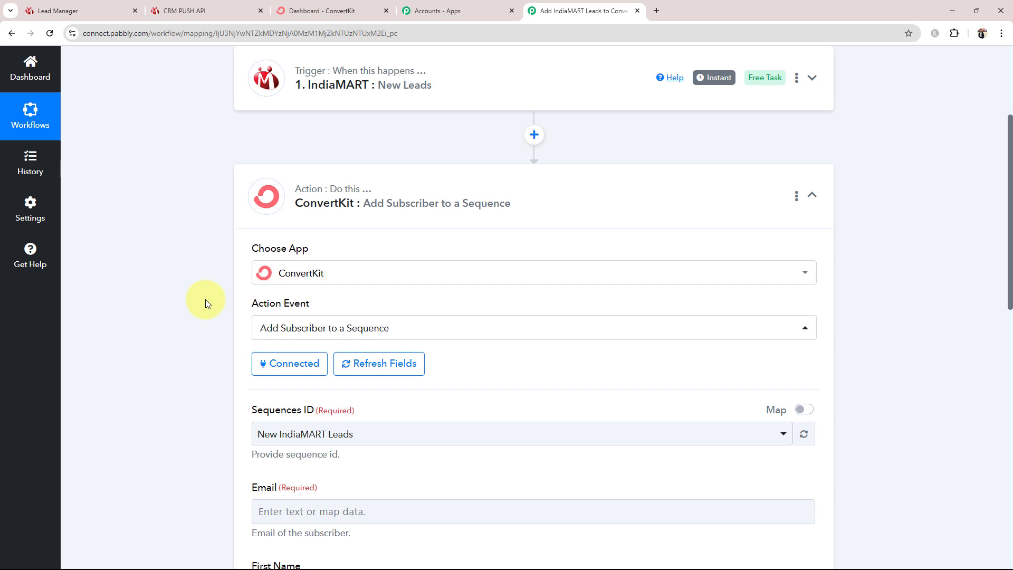
scroll(162, 311, "down", 1)
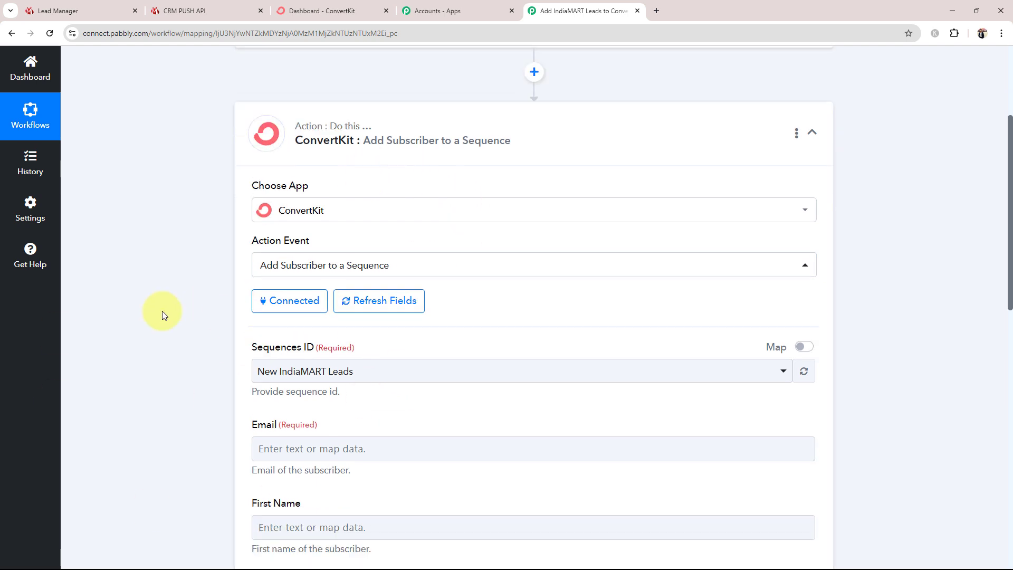
scroll(163, 312, "down", 2)
left_click_drag(249, 198, 356, 202)
left_click(160, 203)
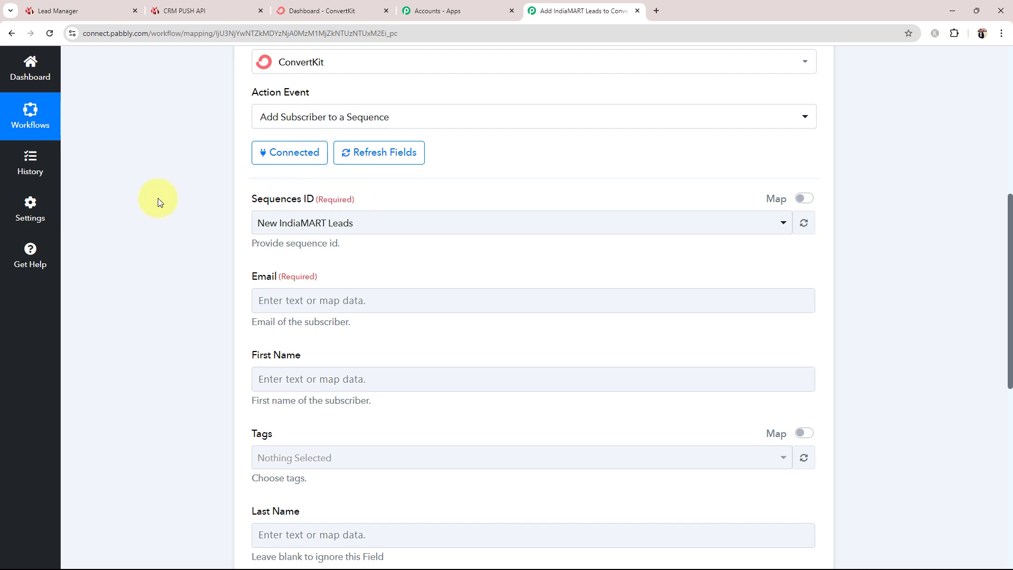
left_click(290, 222)
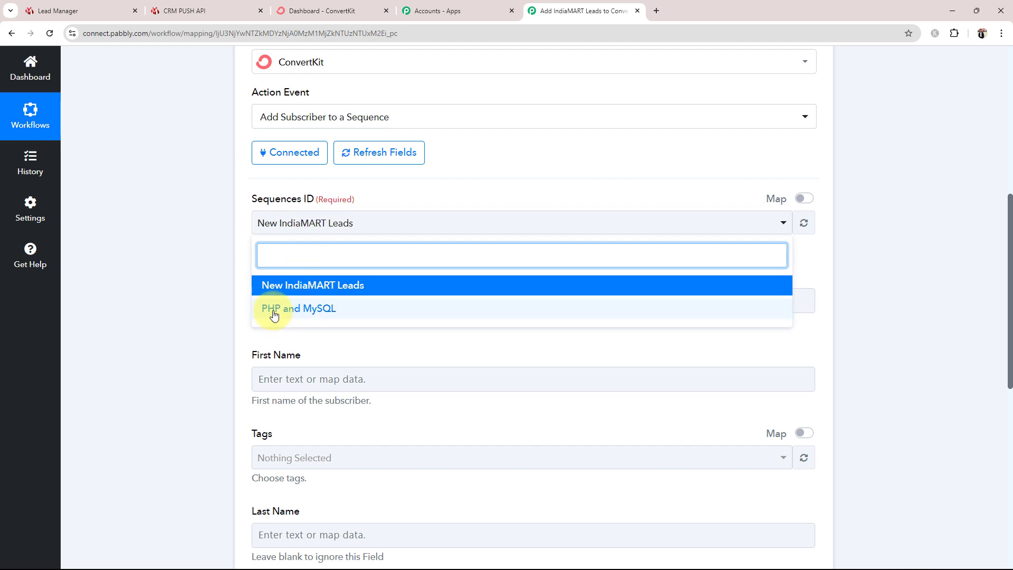
left_click(272, 286)
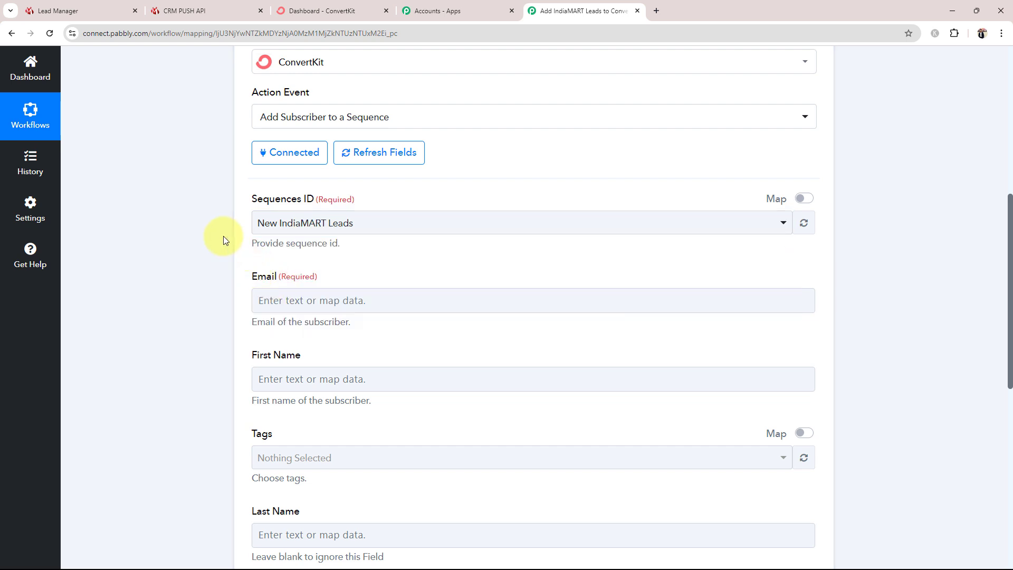
left_click(316, 15)
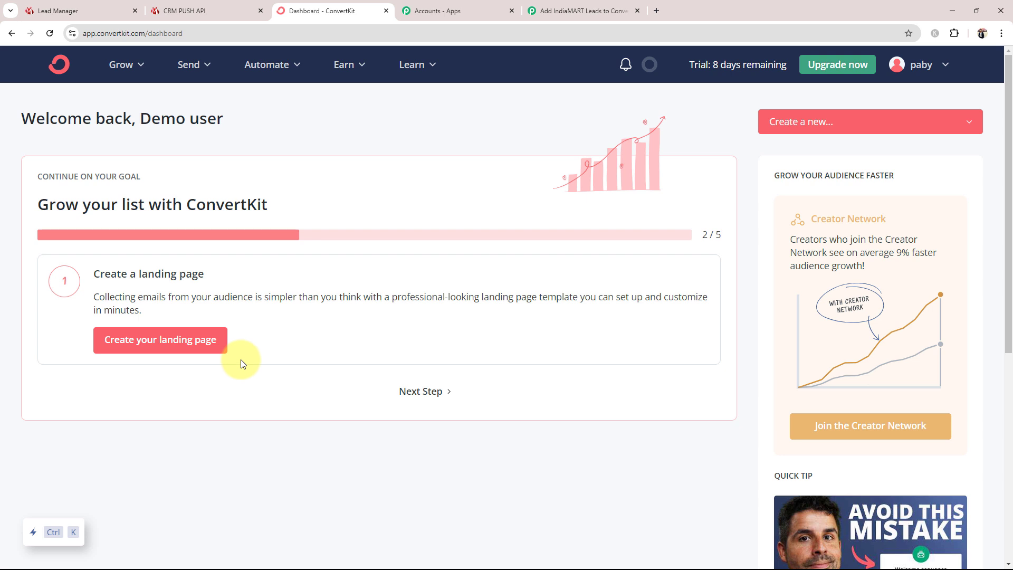
Check ConvertKit's Sequences list, where New IndiaMART Leads has 0 subscribers, then return to Pabbly
left_click(203, 64)
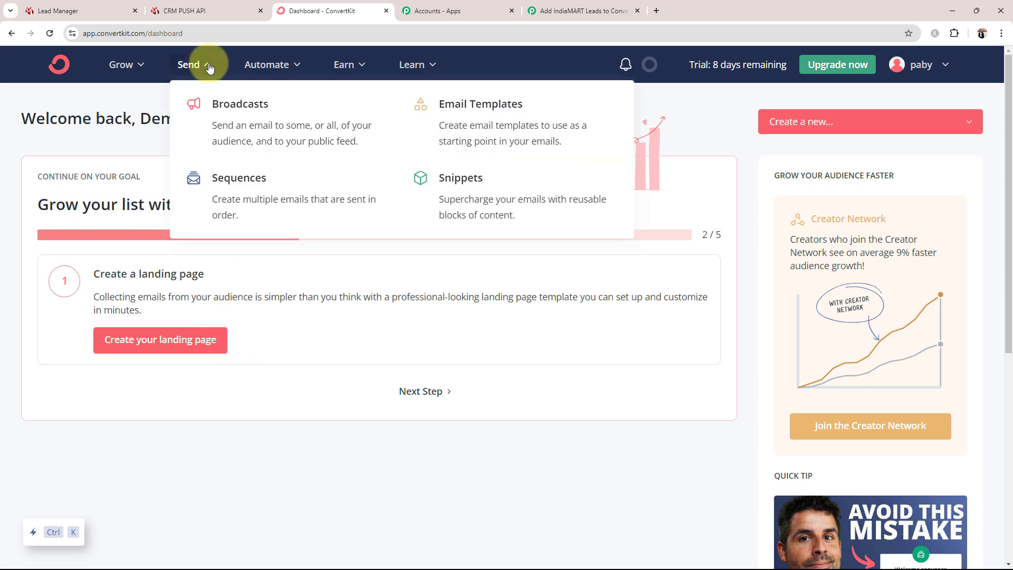
left_click(242, 193)
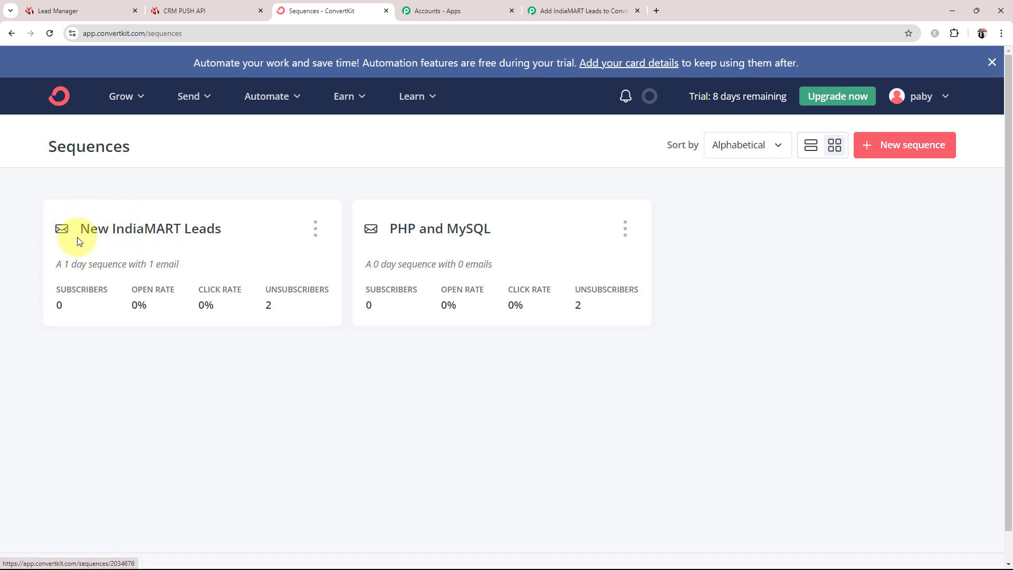
left_click(58, 95)
Reselect New IndiaMART Leads as the Sequences ID
left_click(606, 10)
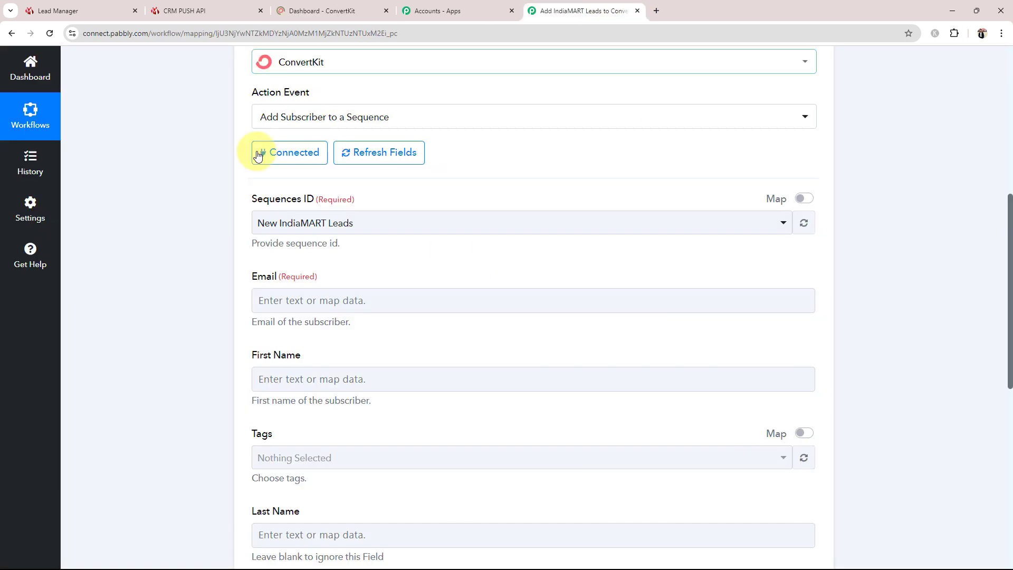
left_click(264, 225)
left_click(271, 289)
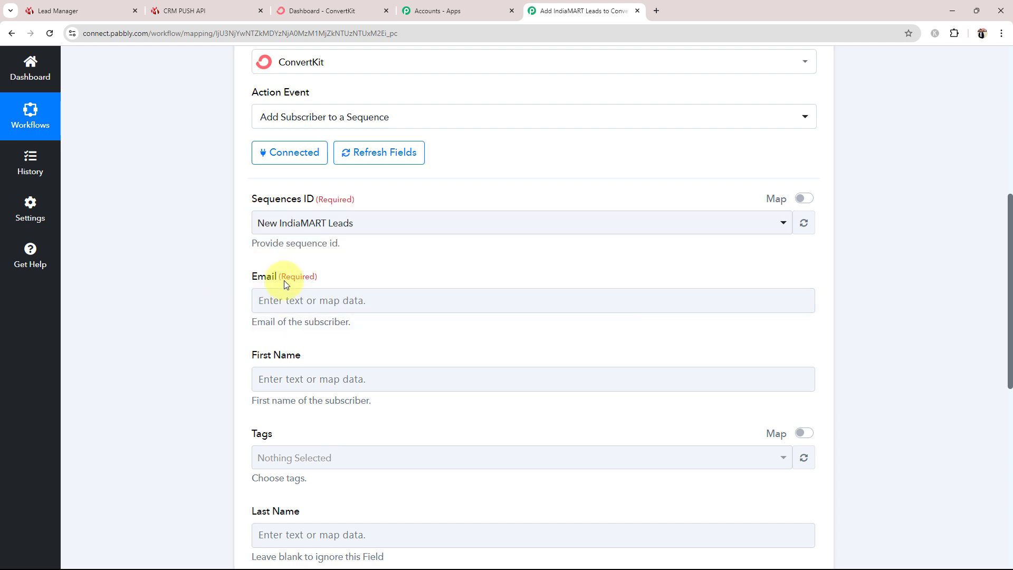
scroll(148, 269, "down", 3)
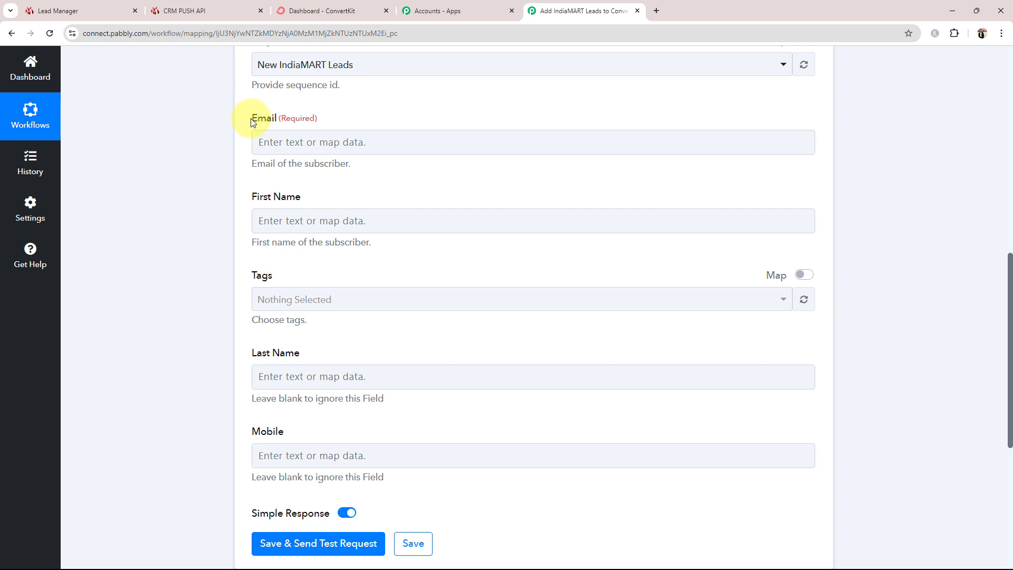
left_click_drag(252, 123, 319, 118)
left_click(193, 182)
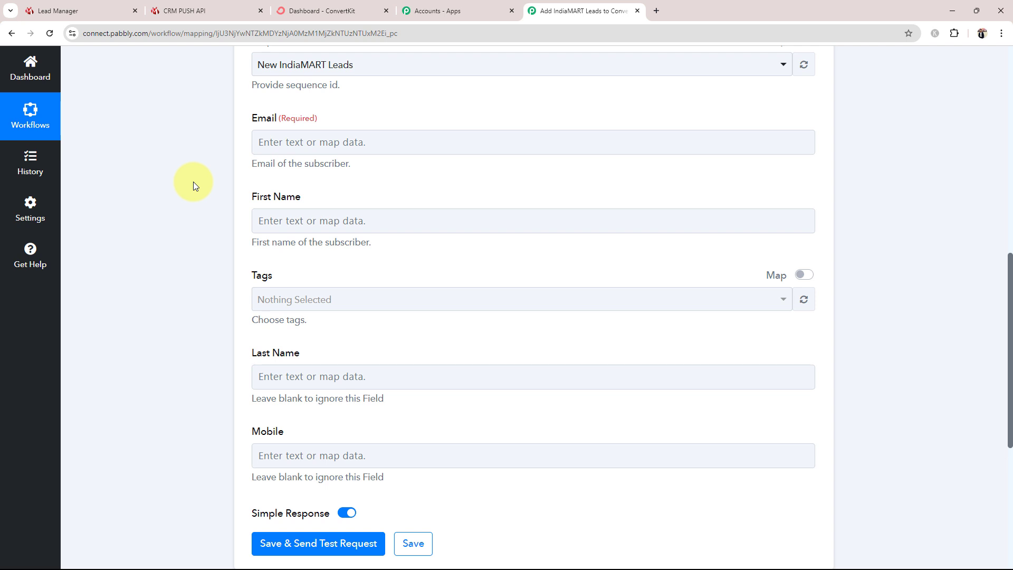
Bring up the previous step's lead data for the subscriber's Email field
scroll(193, 182, "down", 1)
left_click(274, 86)
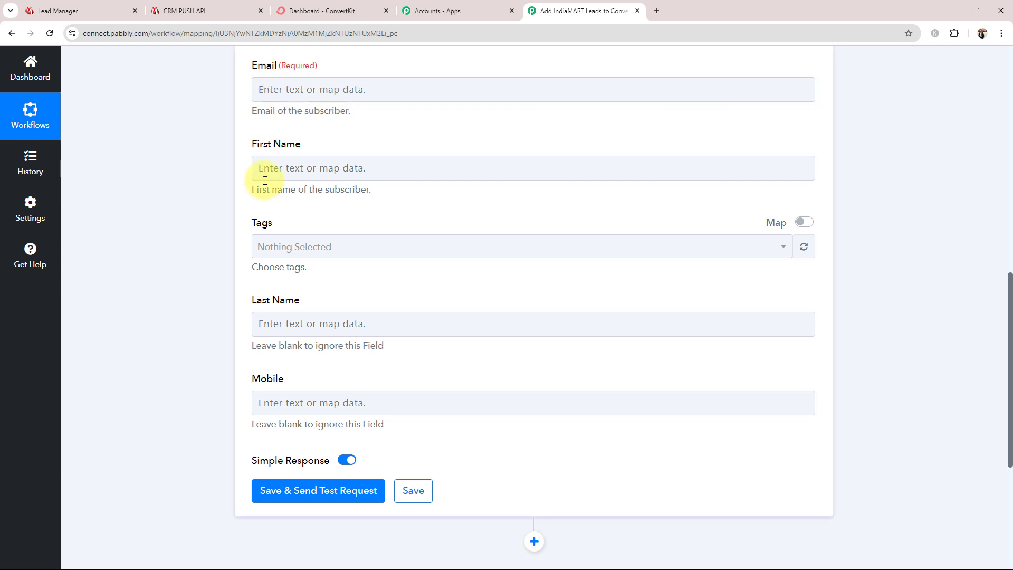
left_click(319, 197)
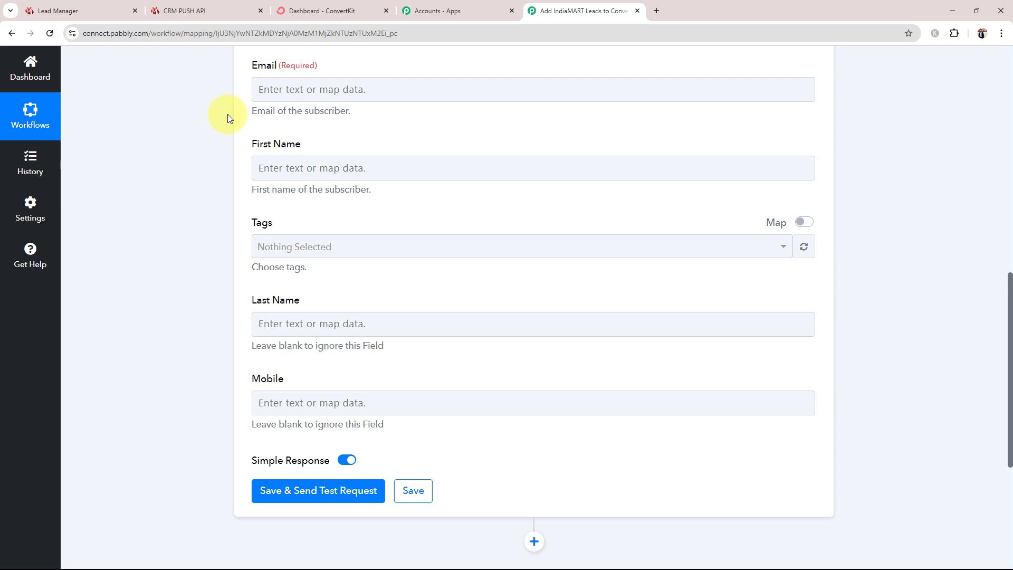
left_click(284, 86)
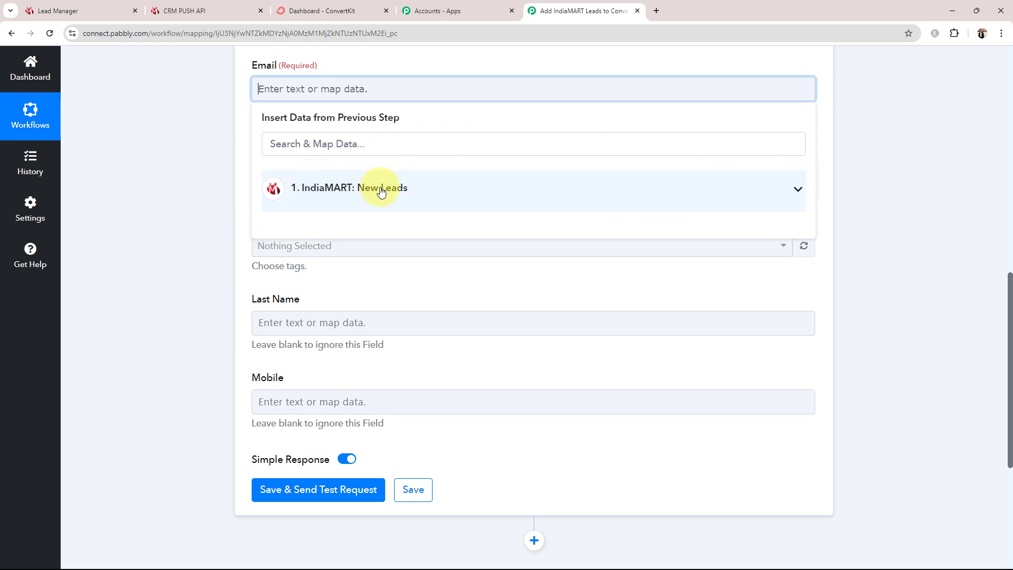
Map Email to the lead's sender email and First Name to the sender's name
left_click(286, 153)
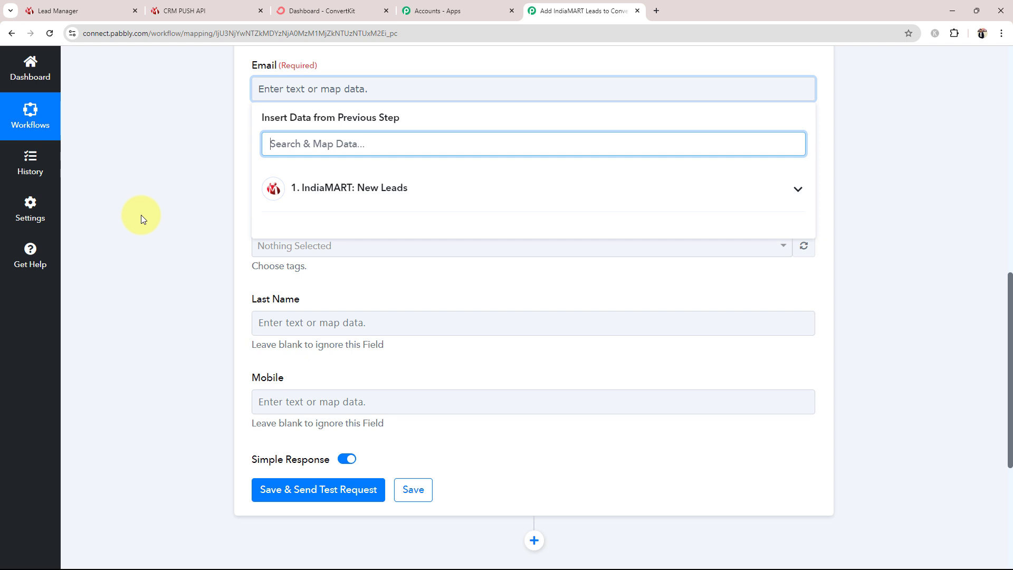
type("@")
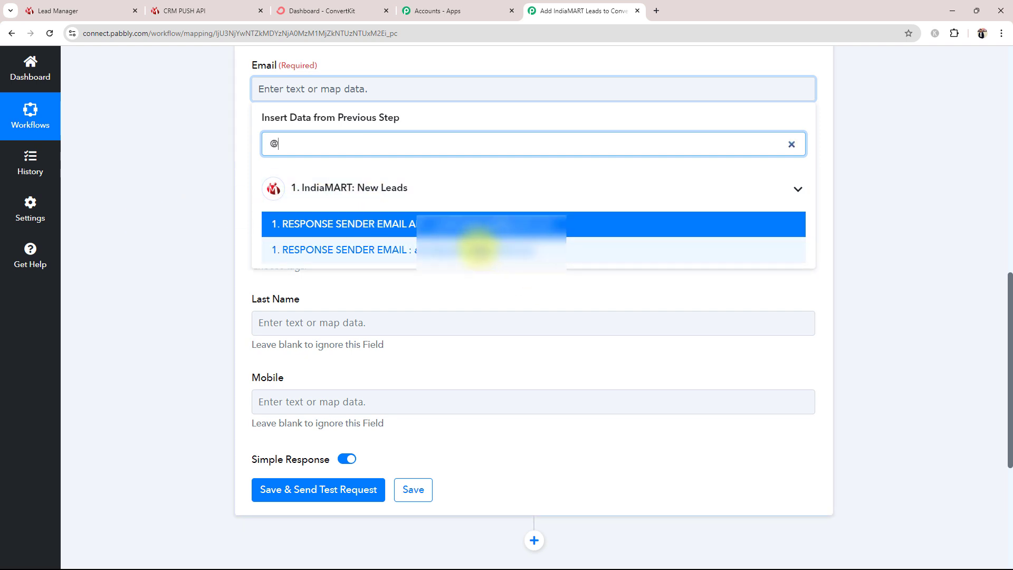
left_click(459, 251)
left_click(192, 175)
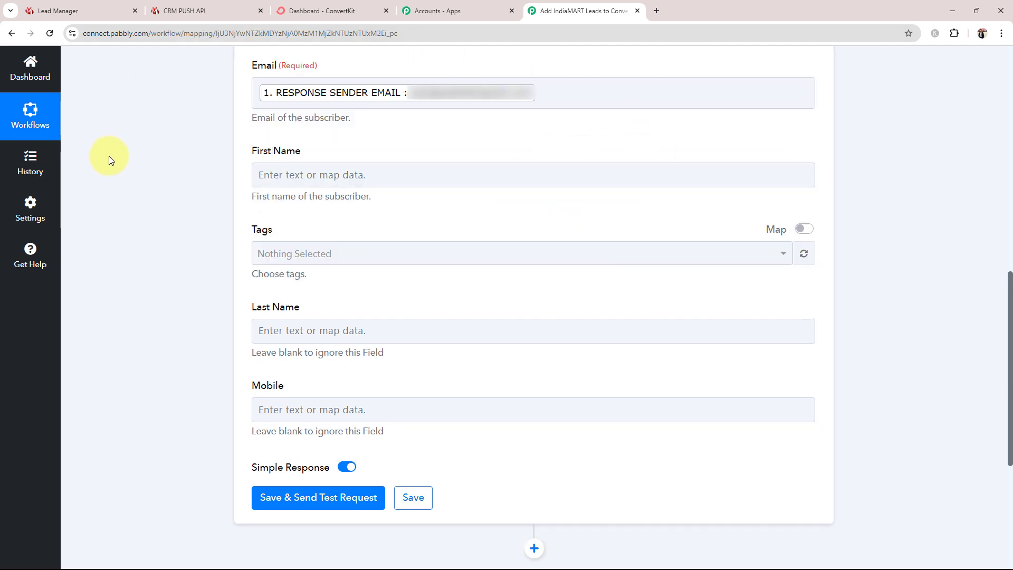
left_click(324, 176)
left_click(298, 228)
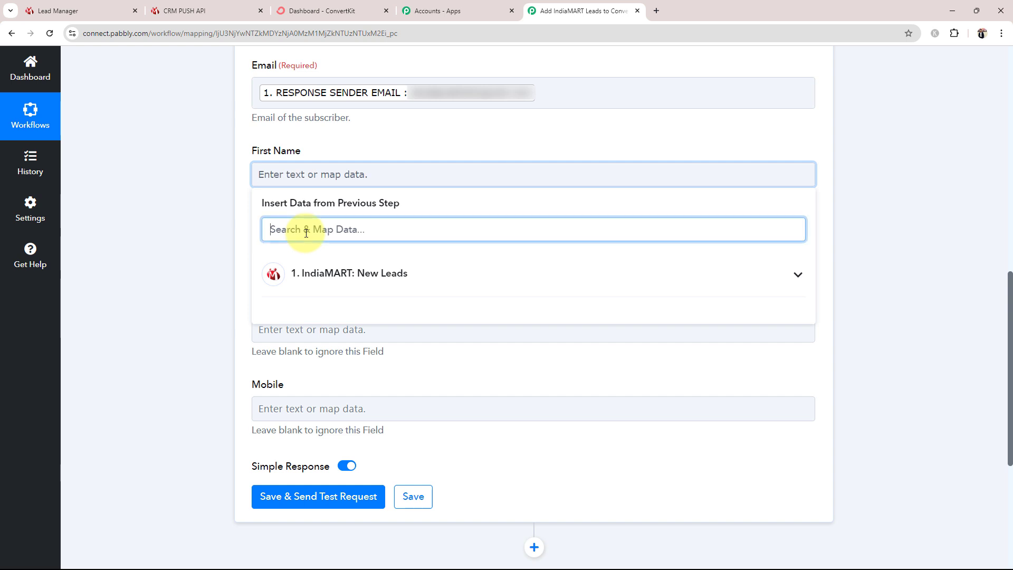
type("name")
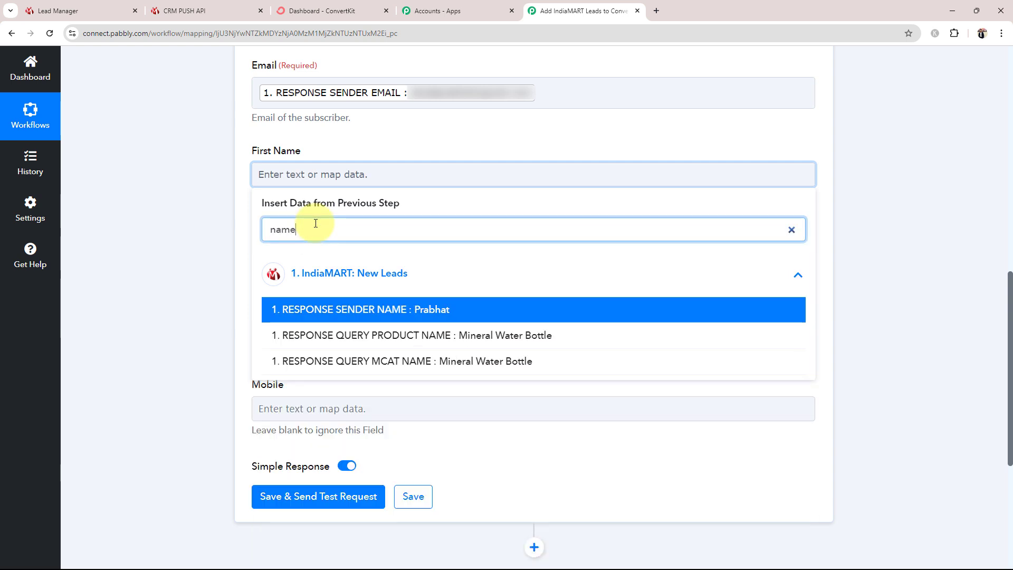
left_click(333, 310)
Leave Tags unset and bring up the ConvertKit dashboard
left_click(298, 259)
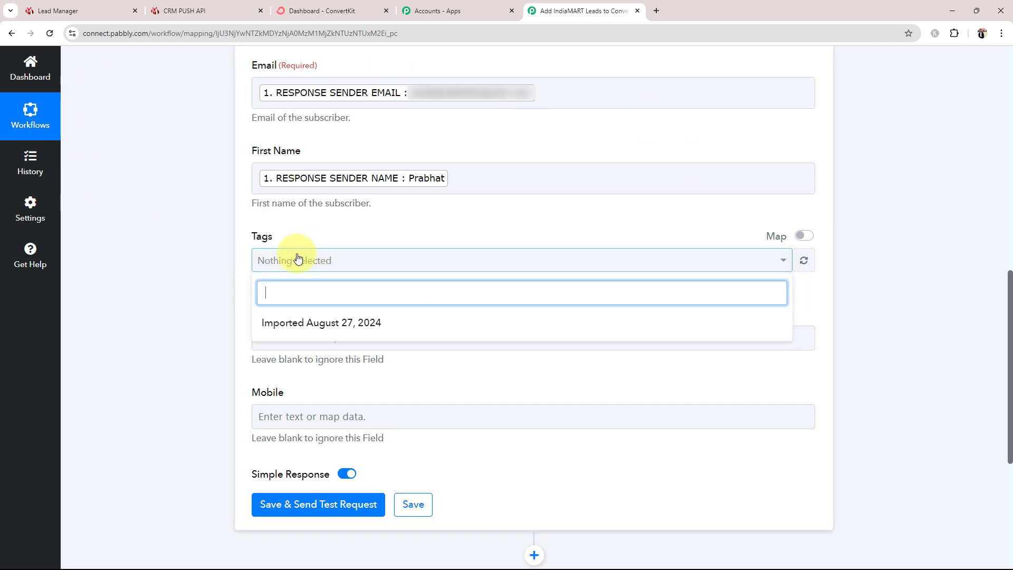
left_click(163, 298)
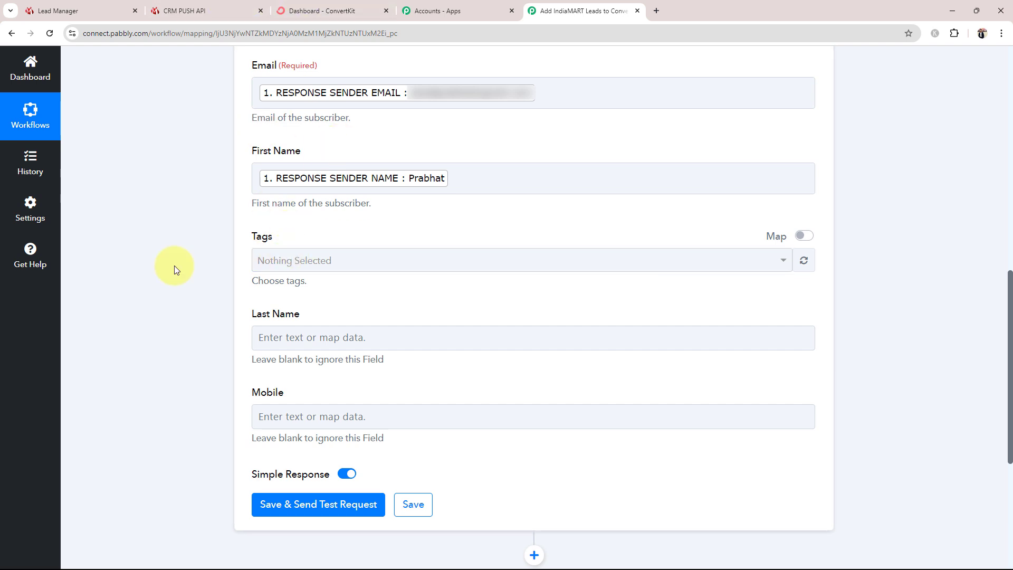
left_click(299, 4)
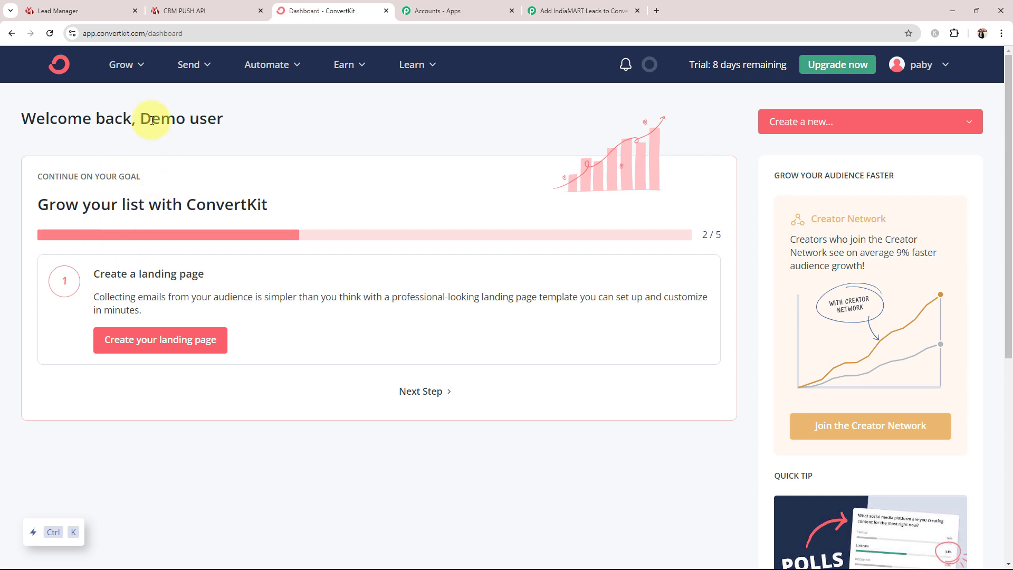
Check ConvertKit's Subscribers page (0 subscribers), cancel creating a tag, and return to Pabbly
left_click(201, 64)
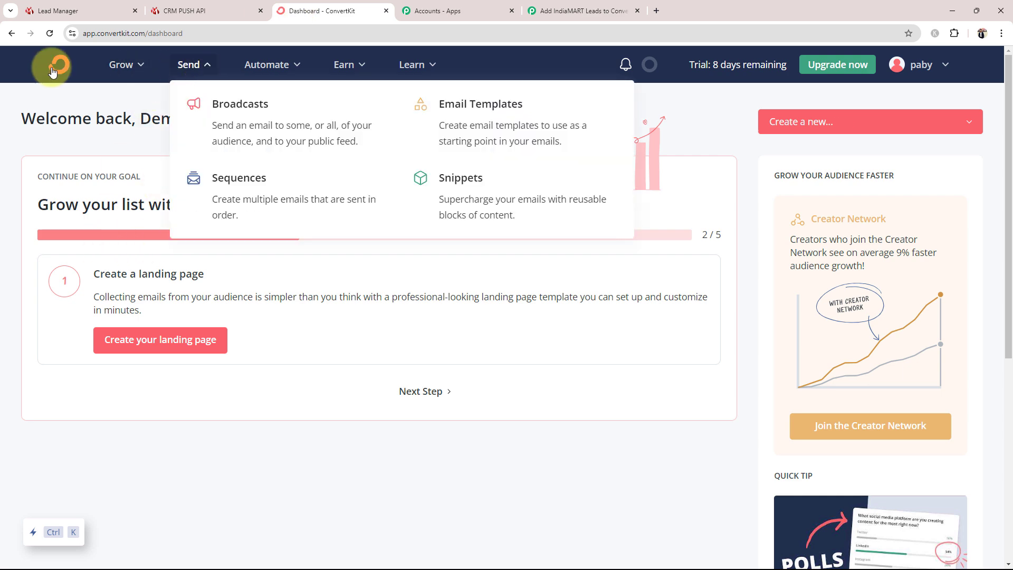
left_click(128, 65)
left_click(168, 116)
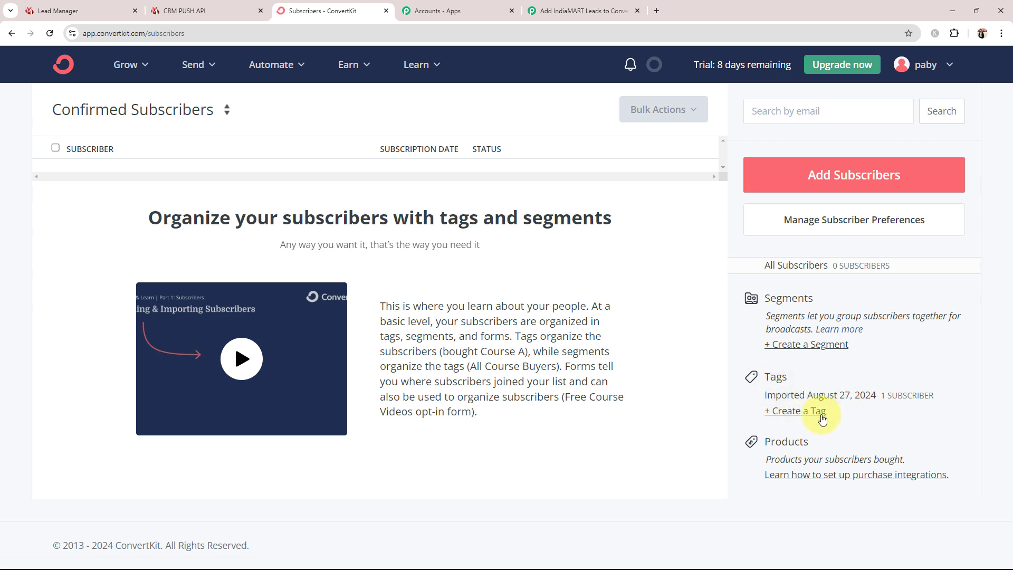
left_click(807, 416)
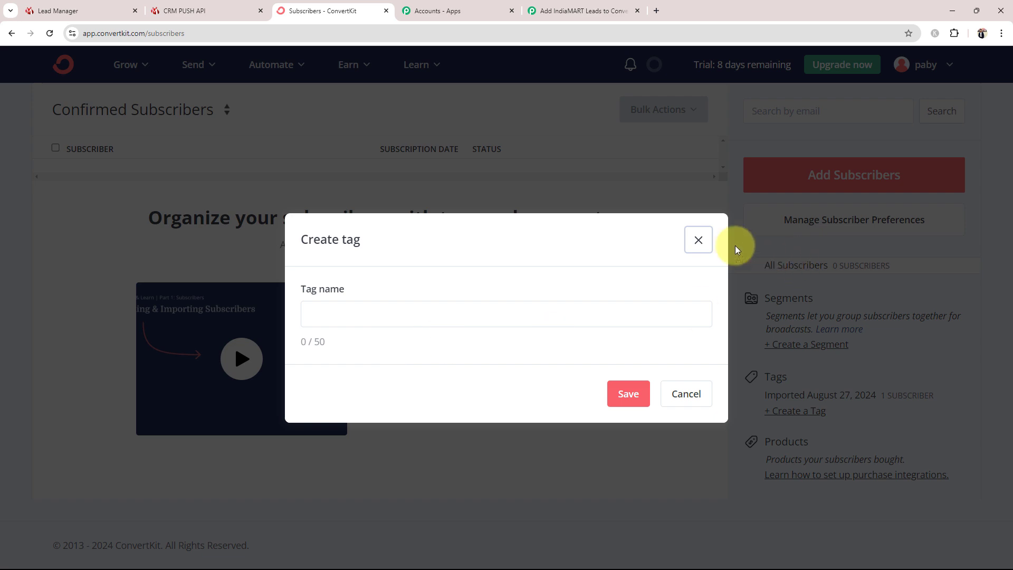
left_click(694, 242)
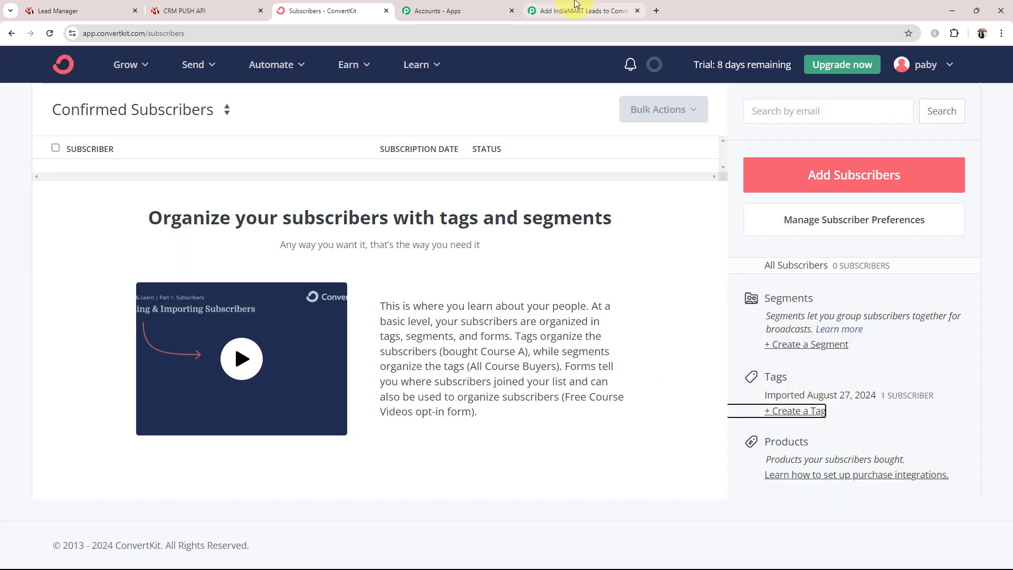
left_click(577, 11)
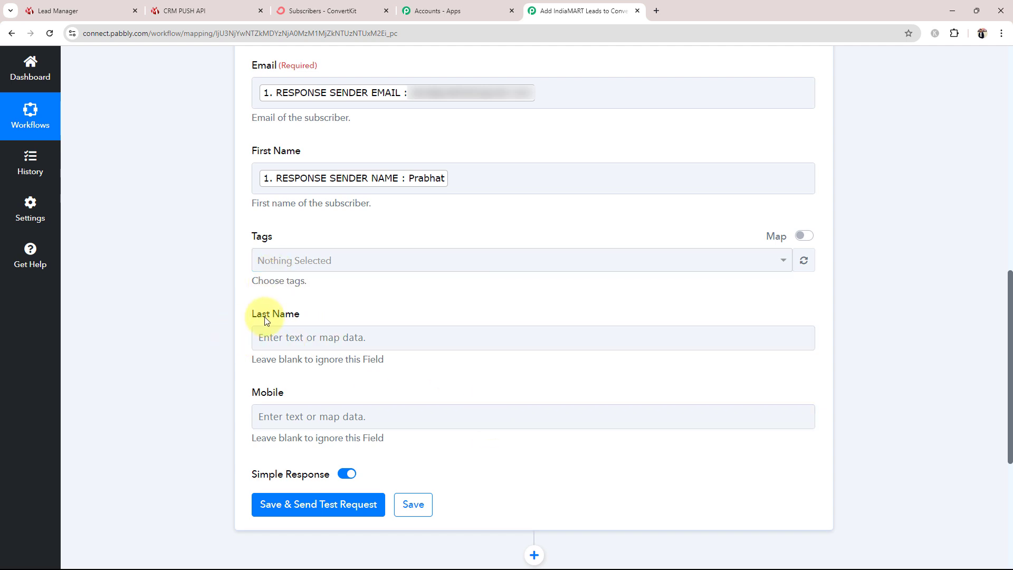
Map the subscriber's Mobile field to the lead's RESPONSE SENDER MOBILE, leaving Last Name blank
left_click_drag(256, 315, 295, 316)
left_click(161, 302)
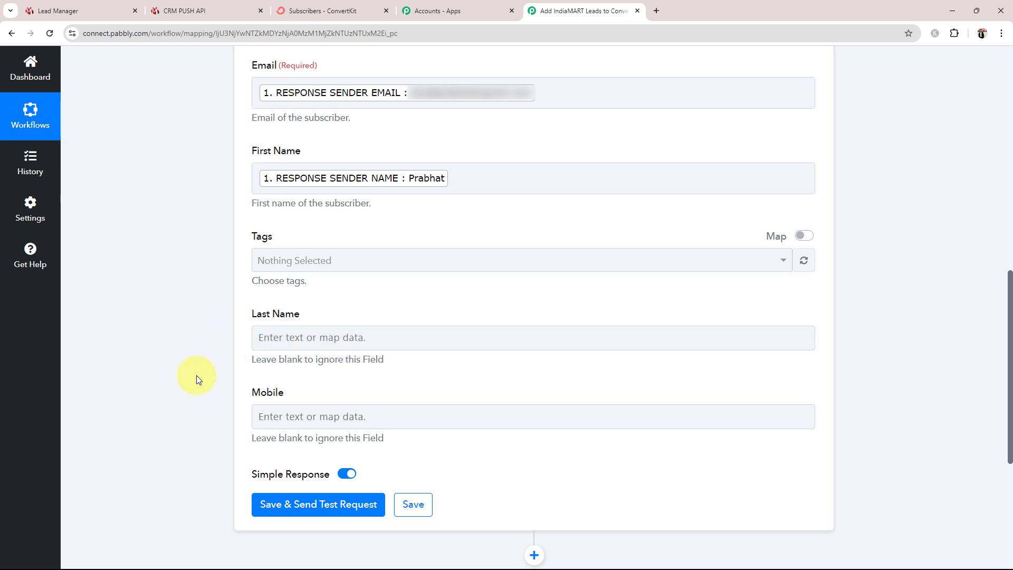
left_click_drag(248, 395, 289, 388)
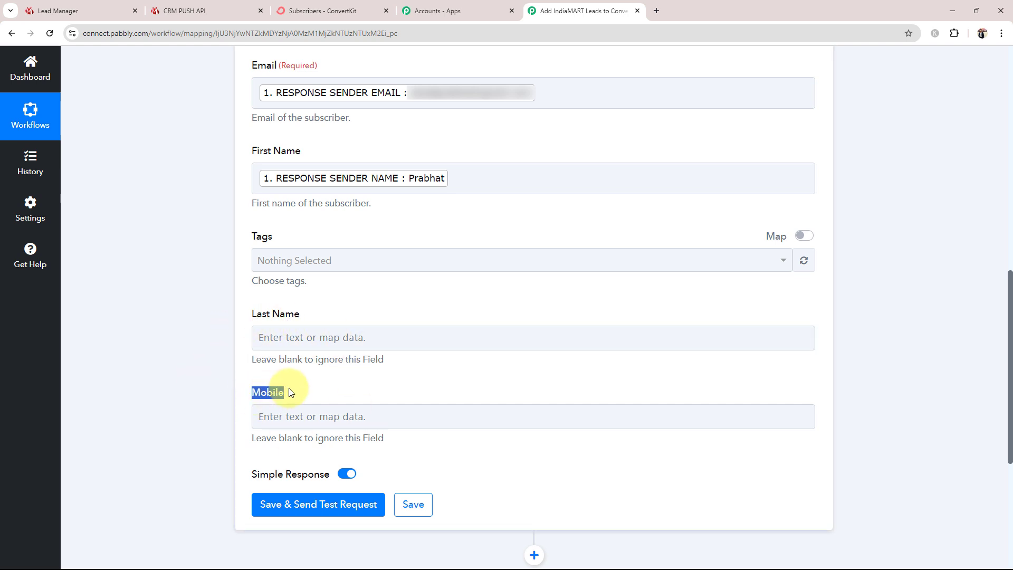
left_click(257, 415)
left_click(282, 477)
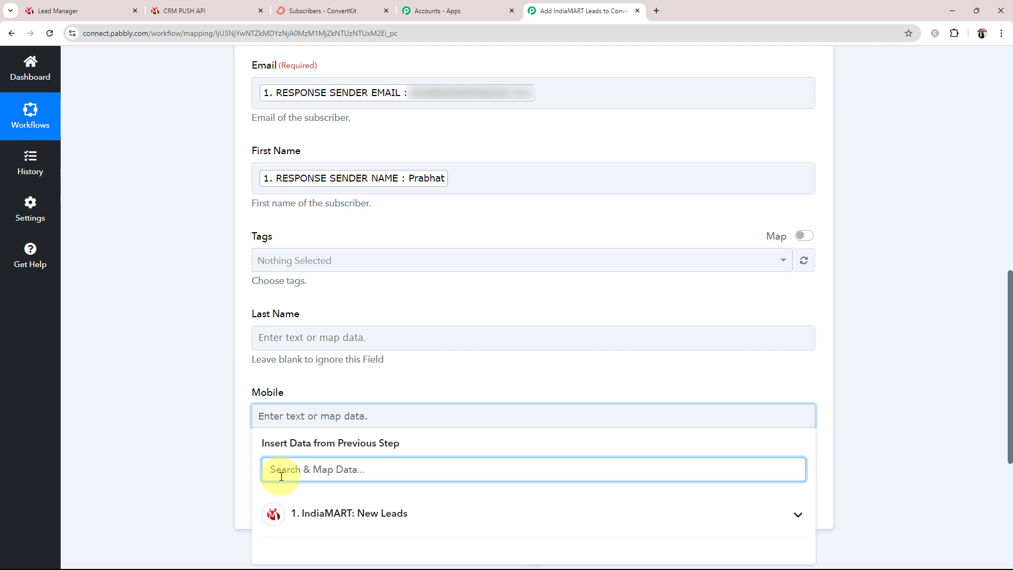
type("mobi")
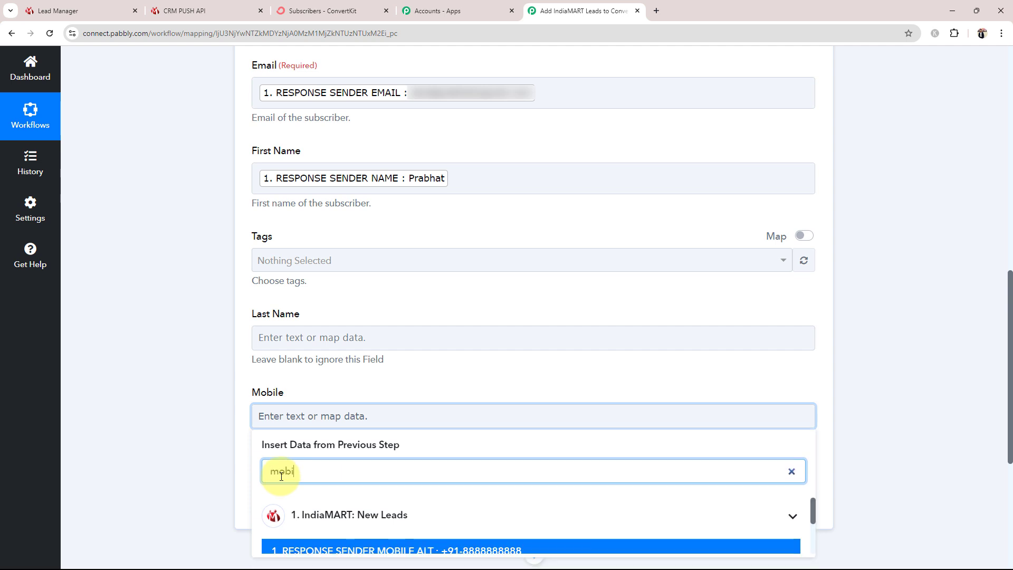
type("le")
scroll(294, 516, "down", 2)
left_click(339, 511)
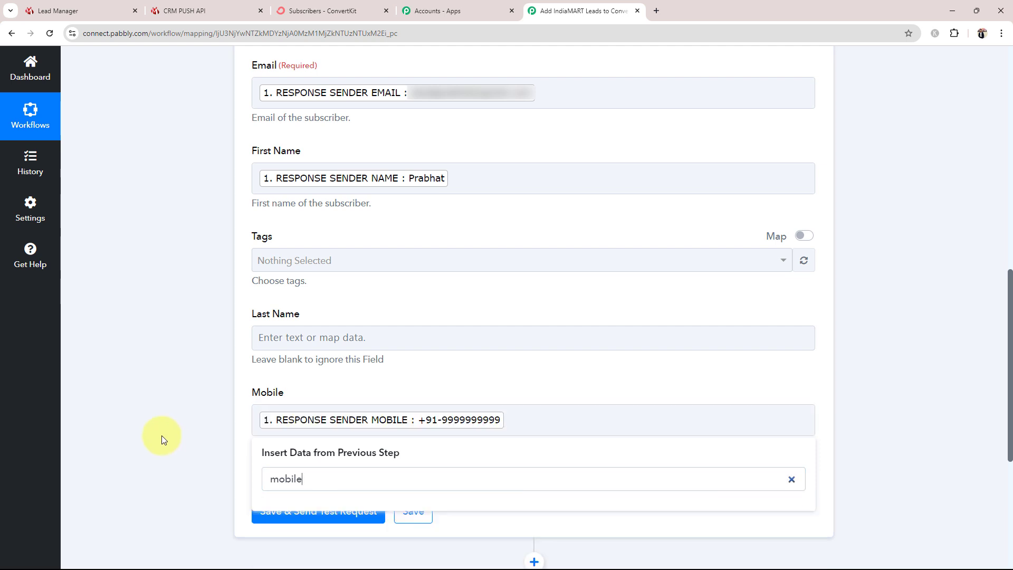
left_click(161, 435)
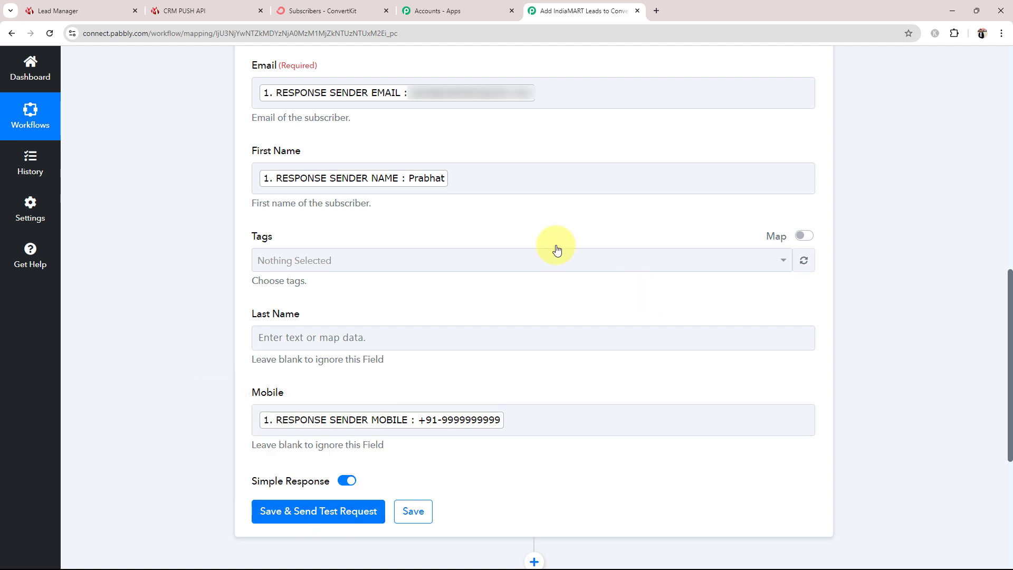
Save the ConvertKit step, send a test request, and review the returned active subscription
left_click(272, 510)
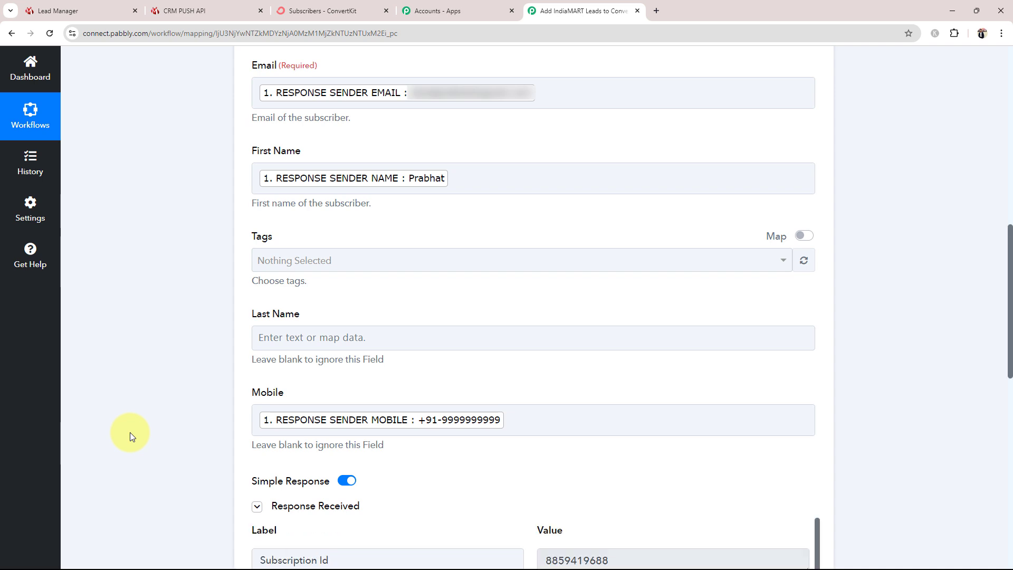
scroll(130, 432, "down", 4)
scroll(130, 432, "down", 2)
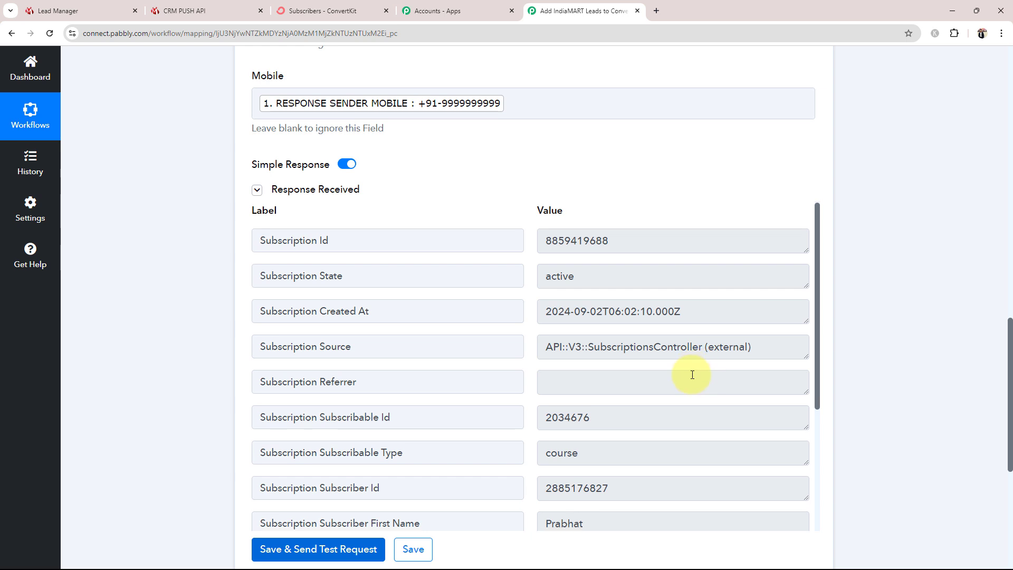
scroll(692, 376, "down", 3)
scroll(689, 375, "up", 3)
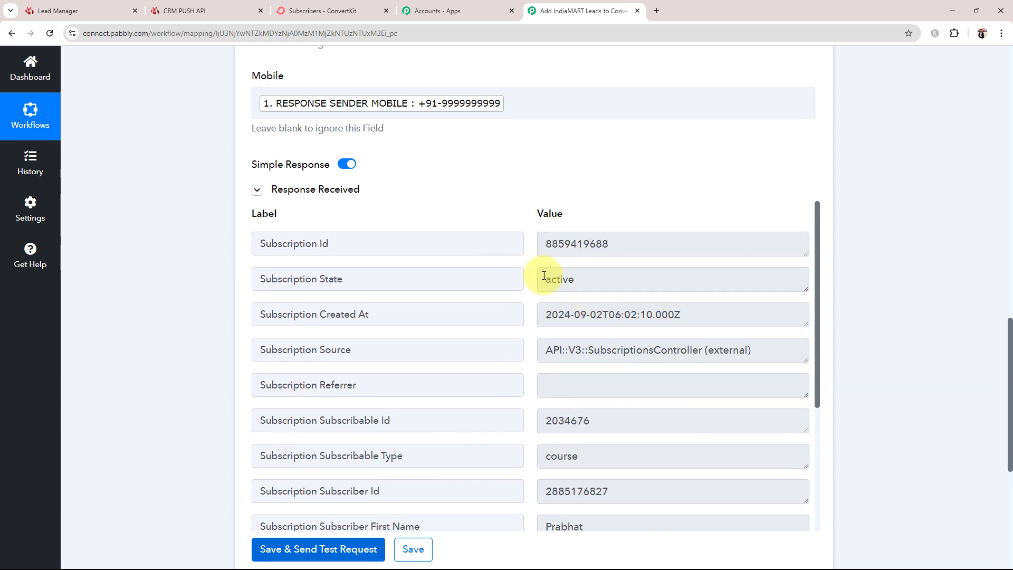
left_click_drag(686, 315, 430, 260)
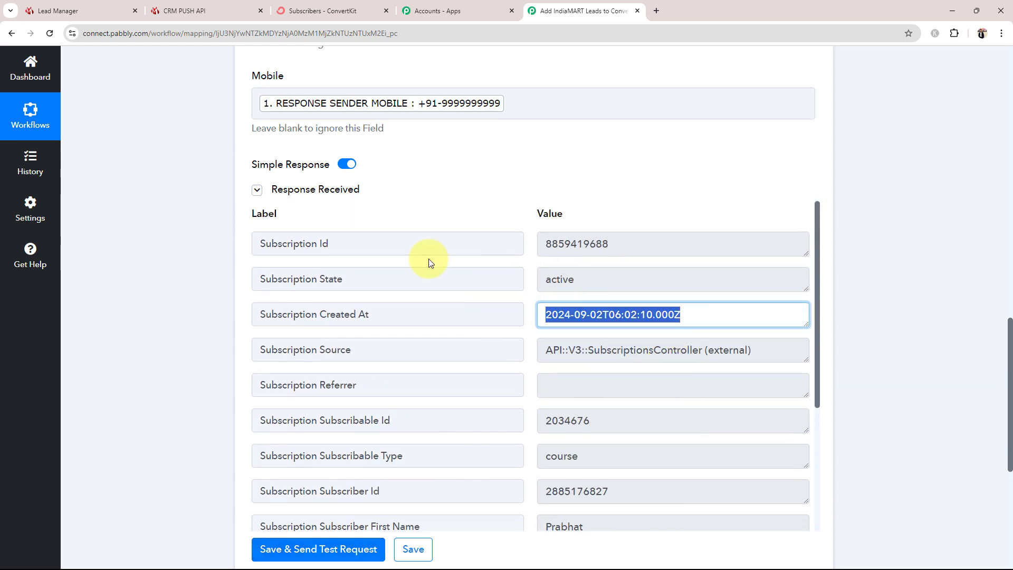
left_click(321, 9)
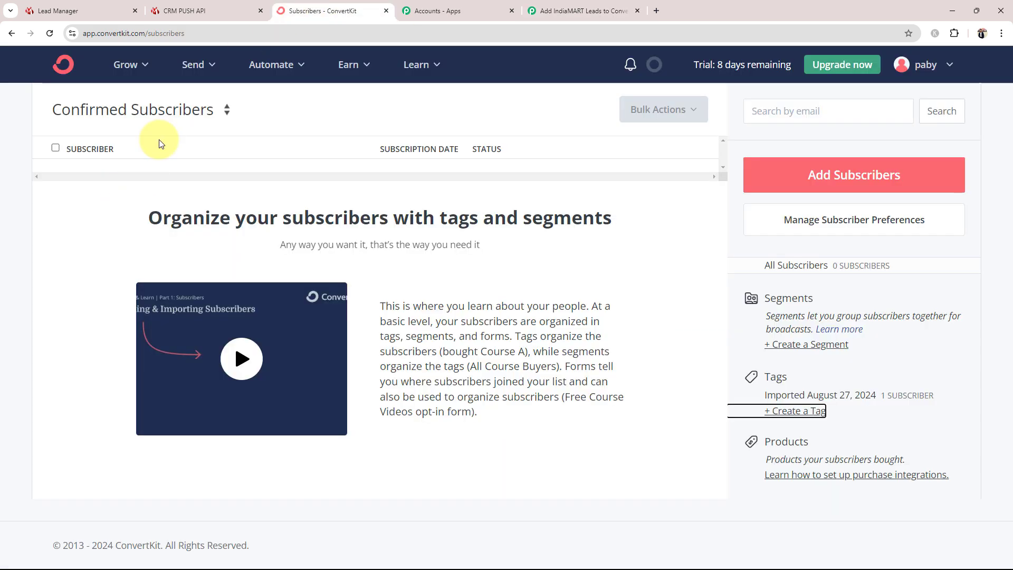
Check the new confirmed subscriber's details in ConvertKit Subscribers, showing first name and mobile
left_click(134, 63)
left_click(171, 104)
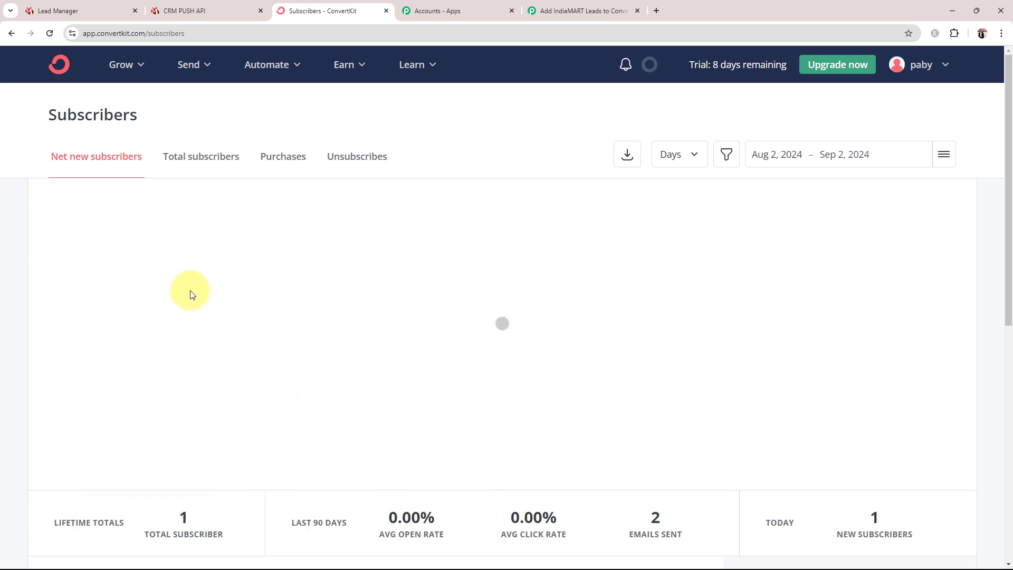
scroll(191, 291, "down", 1)
scroll(188, 291, "down", 5)
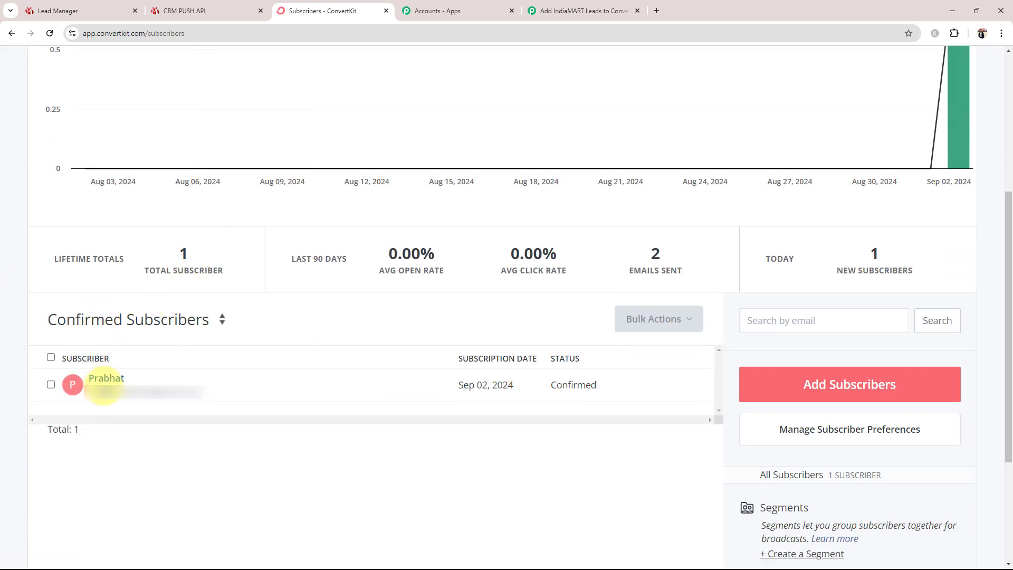
left_click(106, 378)
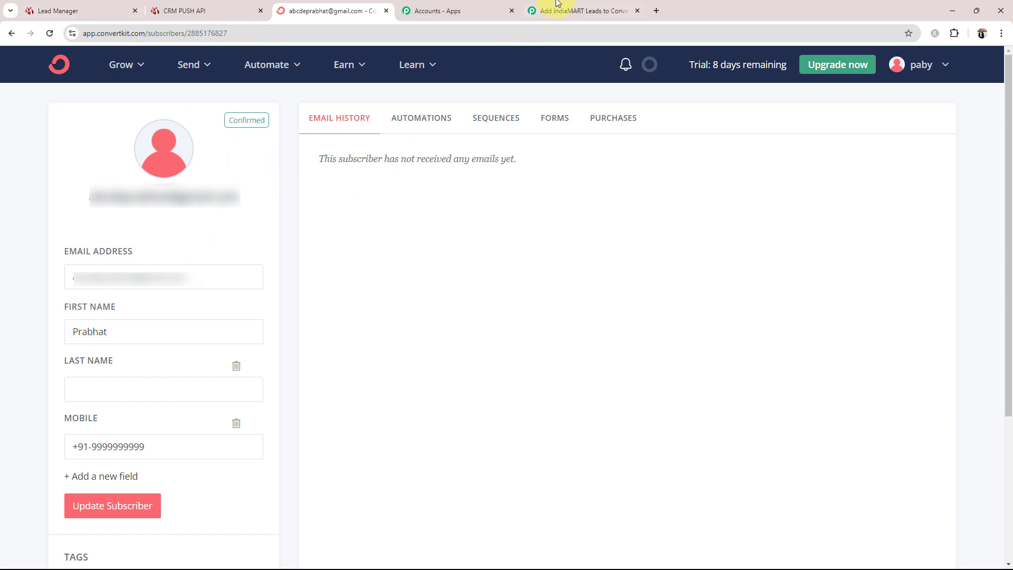
left_click(581, 10)
left_click(174, 351)
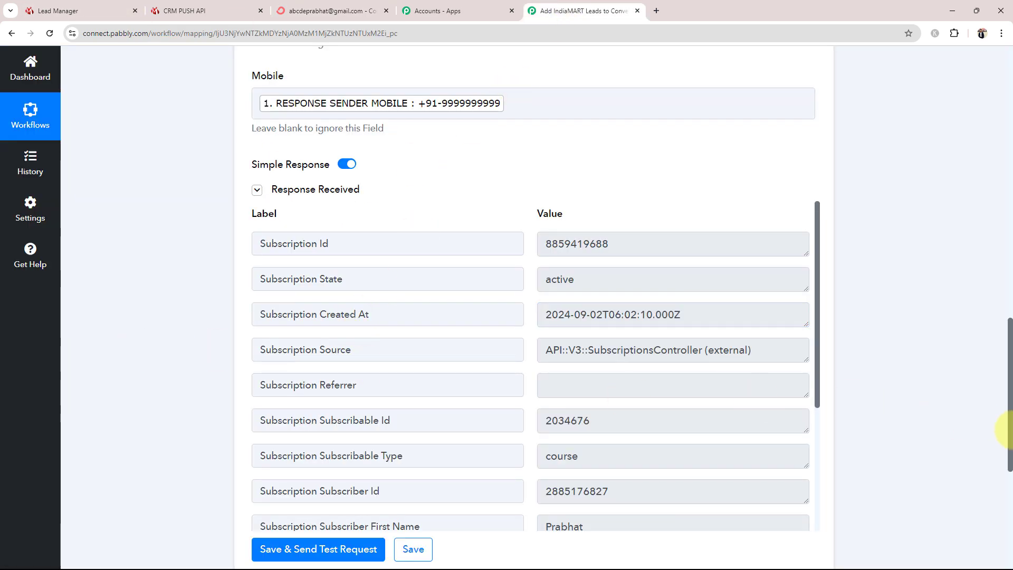
Collapse the ConvertKit Add Subscriber to a Sequence action to show the full IndiaMART workflow
left_click_drag(1007, 424, 1011, 149)
left_click(363, 391)
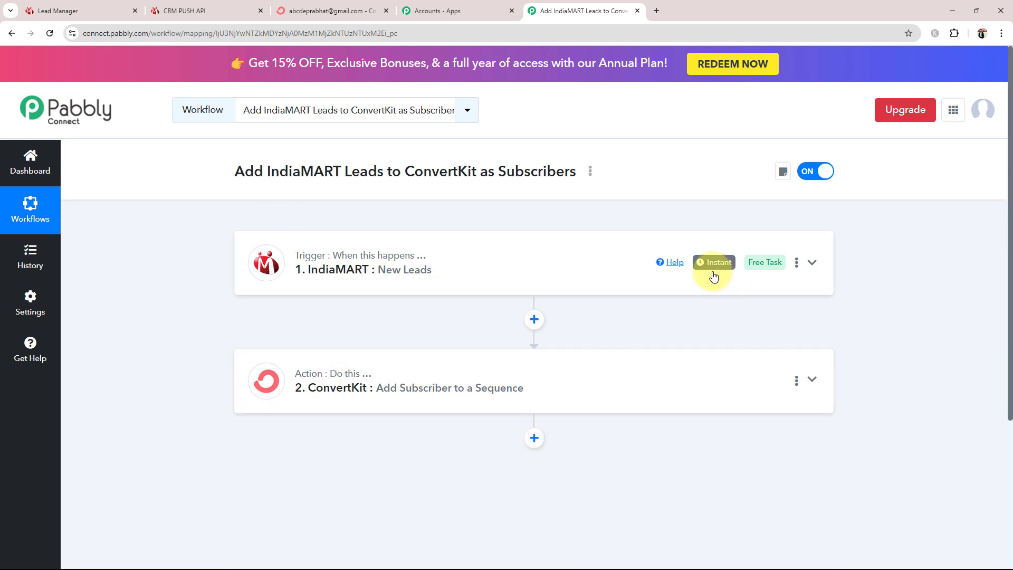
mouse_move(712, 271)
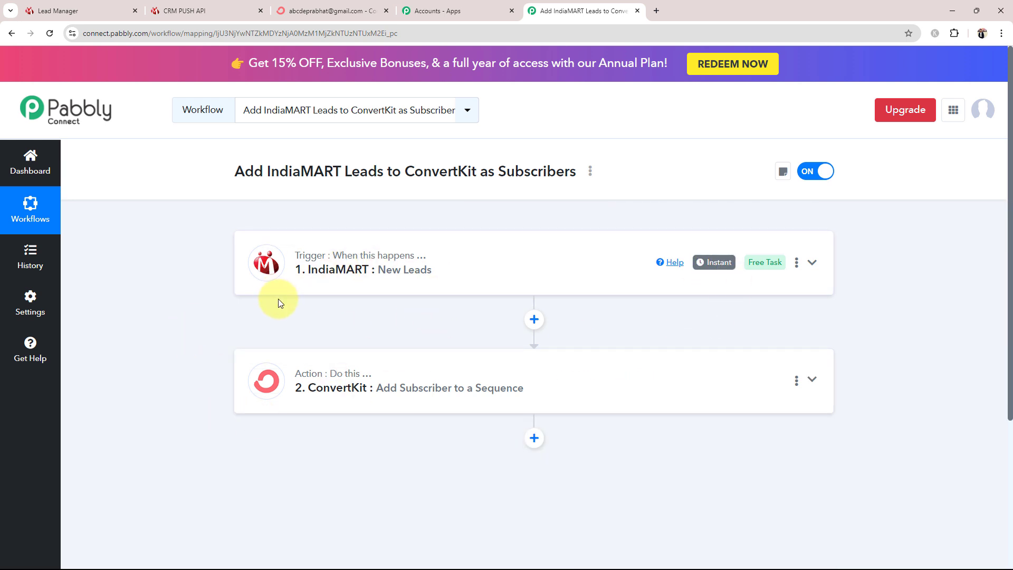